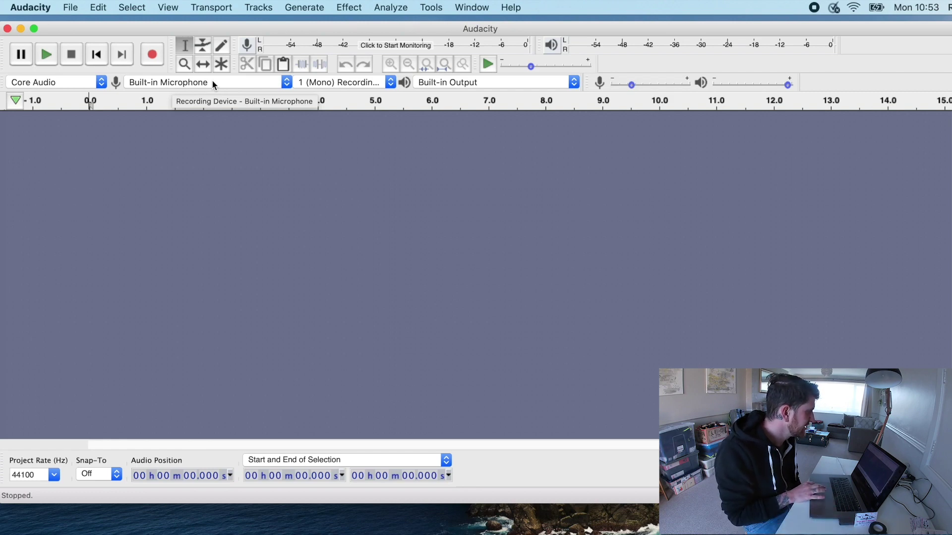
# - Check the available recording and playback devices without changing the built-in microphone or built-in output
pyautogui.click(287, 84)
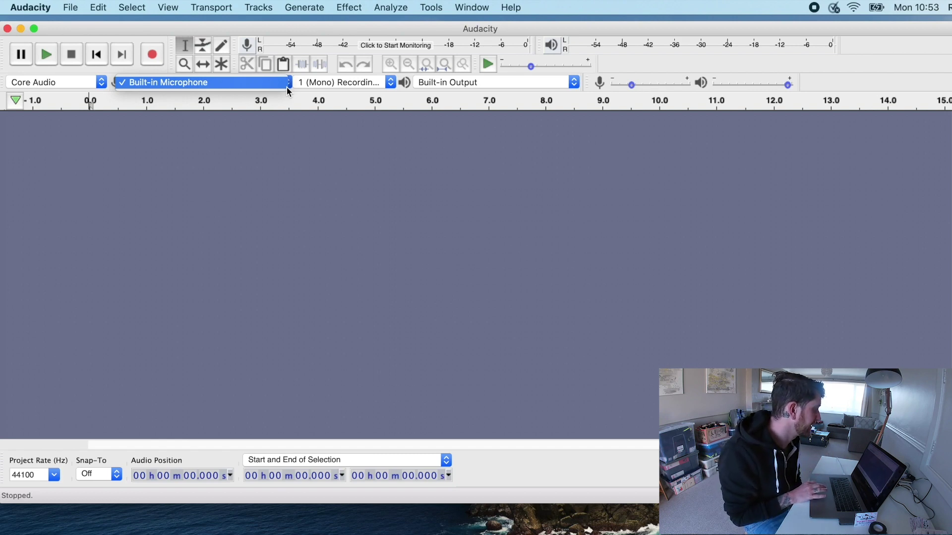
pyautogui.click(288, 88)
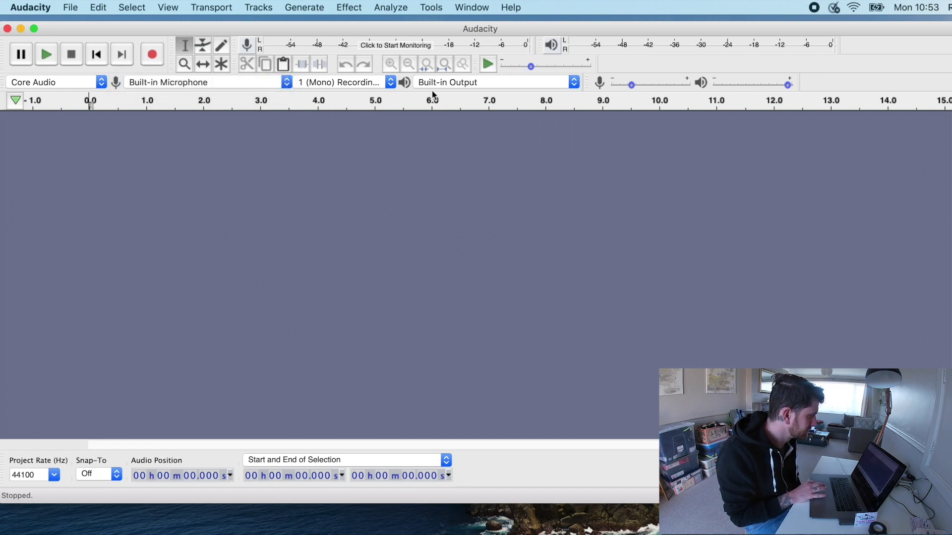
pyautogui.click(574, 82)
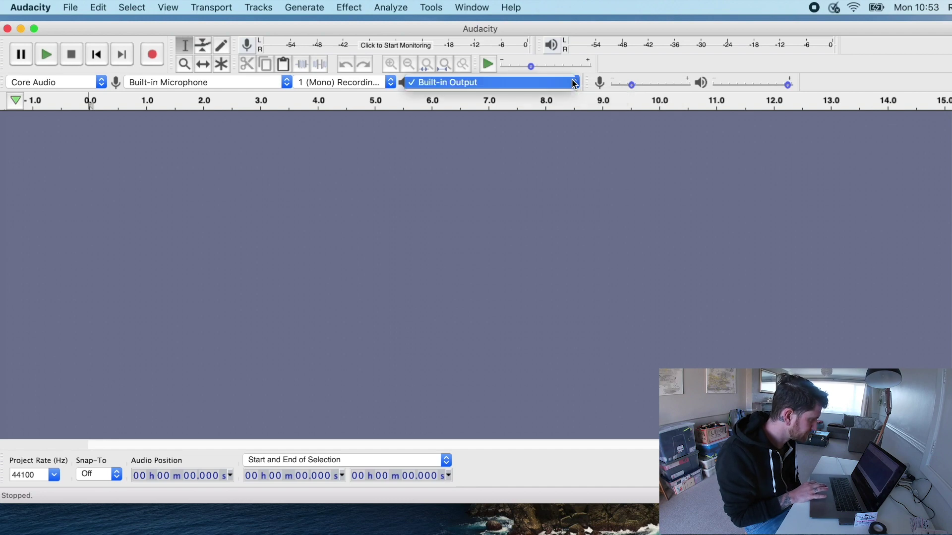
pyautogui.click(563, 129)
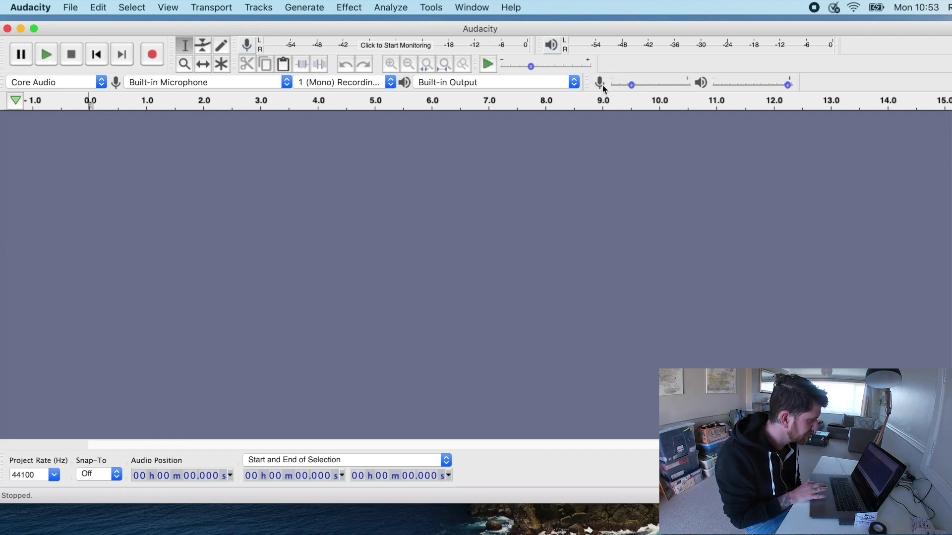
pyautogui.moveTo(659, 85)
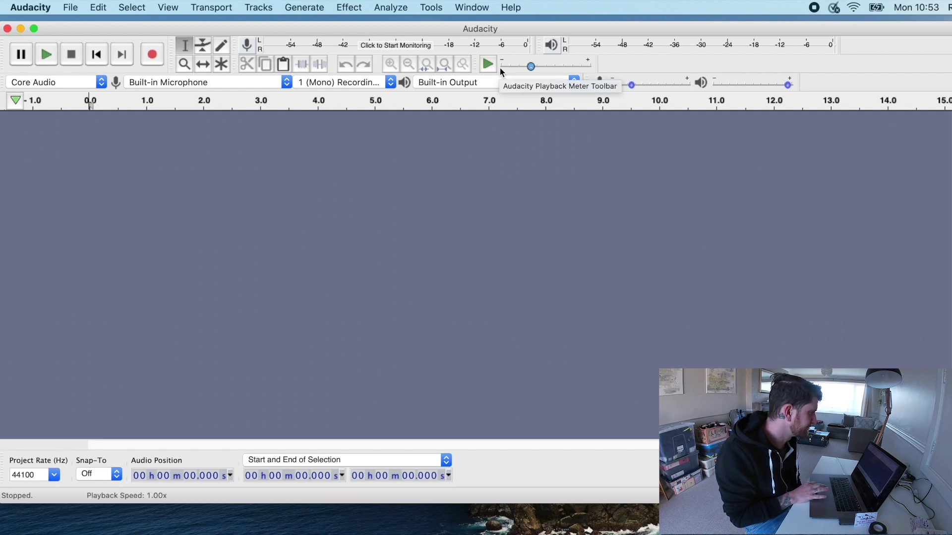
# - Review the mono and stereo recording channel options, leaving 1 (Mono) Recording Channel selected
pyautogui.click(377, 86)
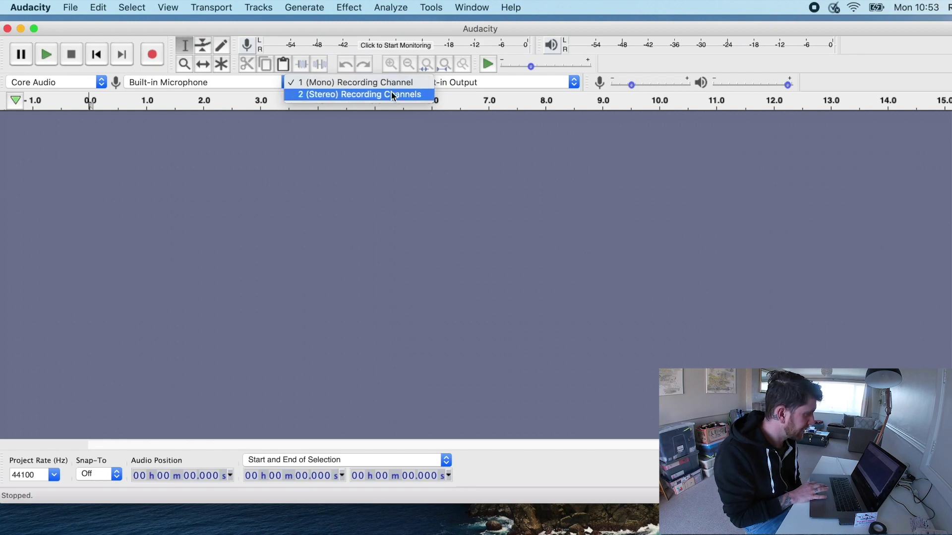
pyautogui.click(437, 135)
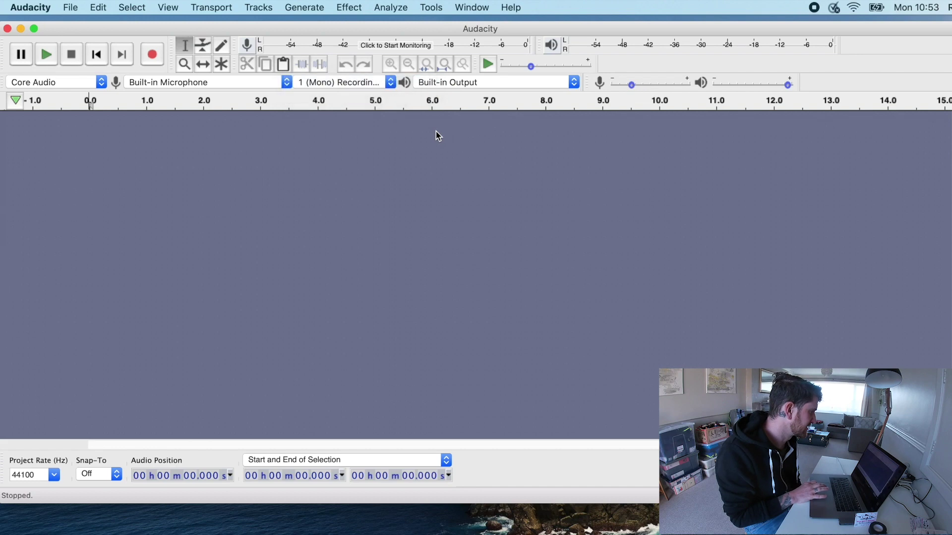
pyautogui.click(391, 83)
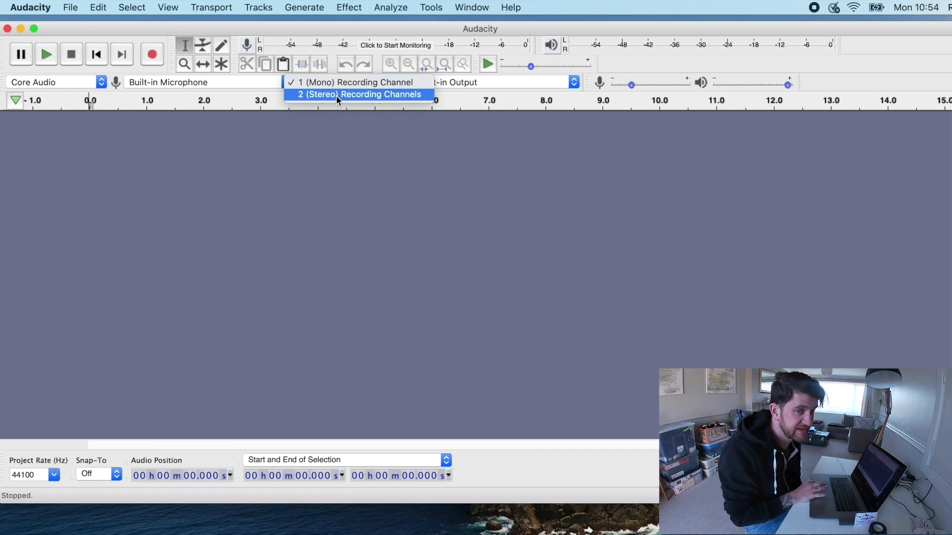
pyautogui.click(441, 226)
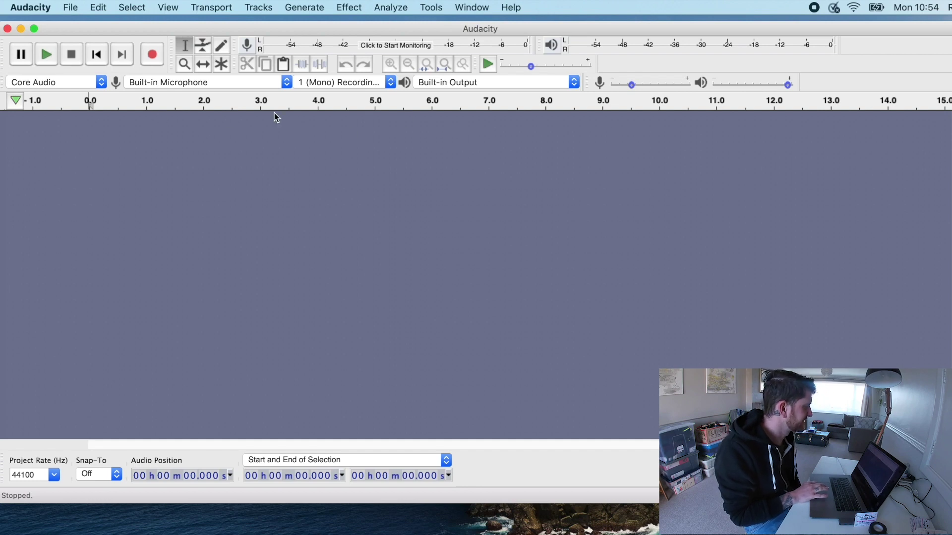
# - Record a short mono test track of about 4 seconds and stop the recording
pyautogui.click(159, 55)
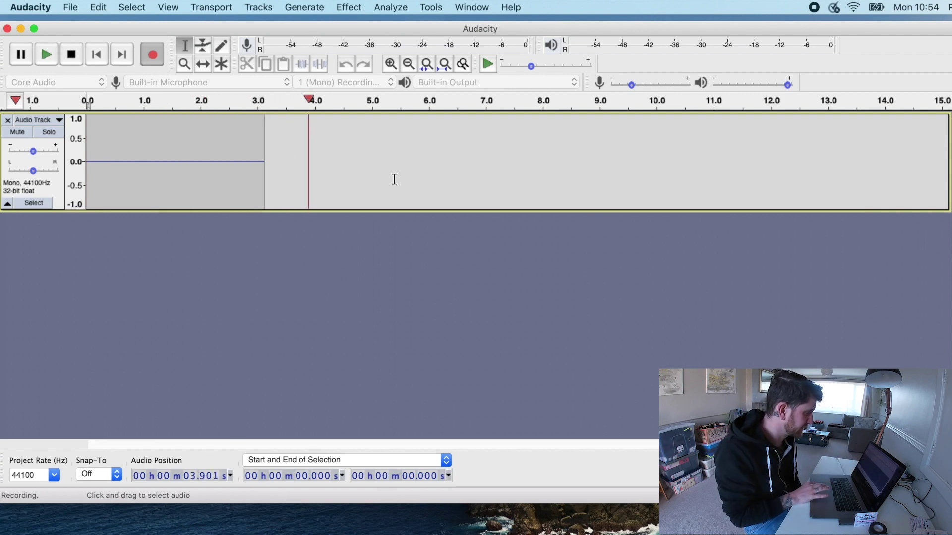
pyautogui.press('space')
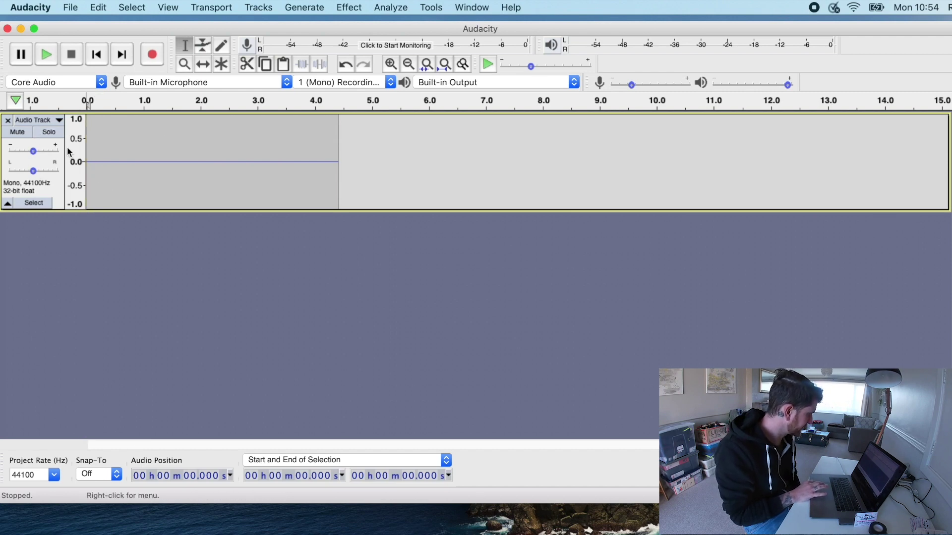
# - Toggle the recorded track's mute on and off, and shift its pan slightly left and its gain slightly down
pyautogui.click(19, 135)
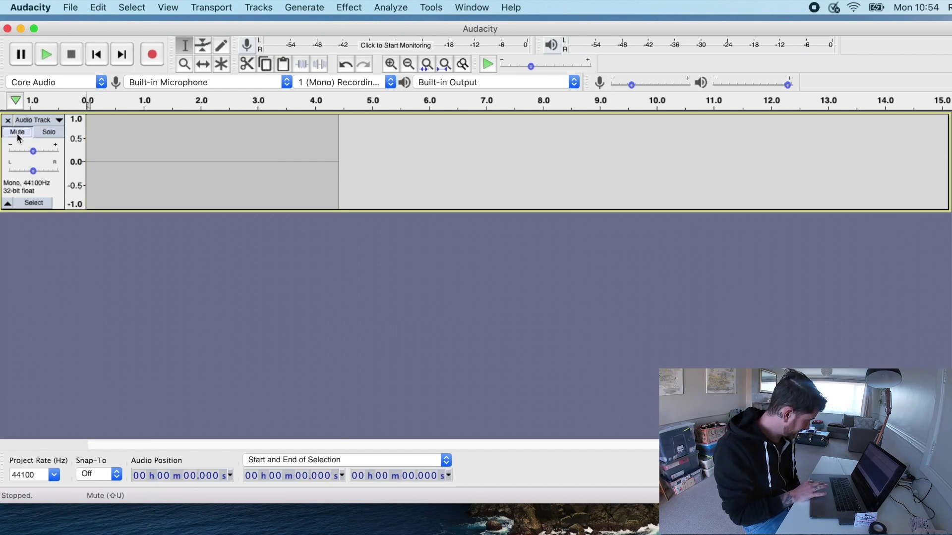
pyautogui.click(49, 135)
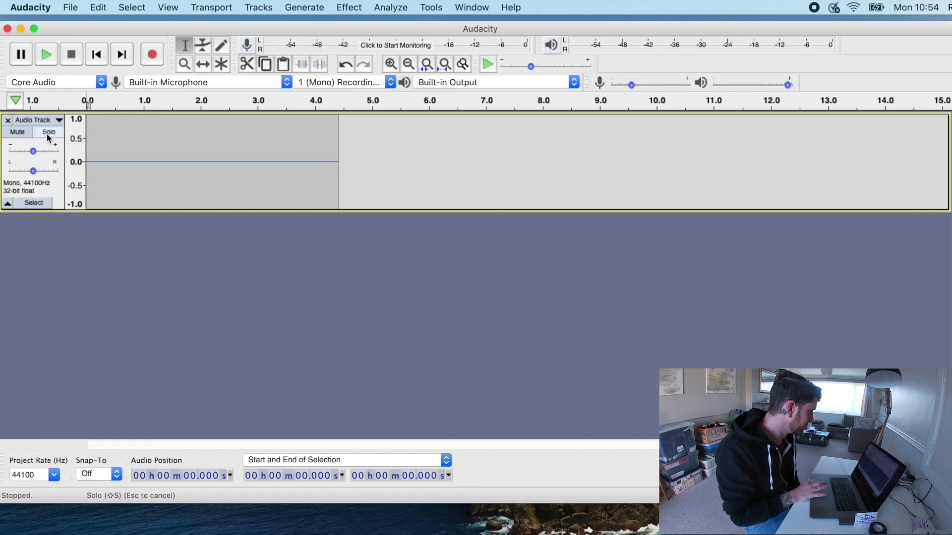
pyautogui.click(34, 171)
pyautogui.moveTo(34, 173); pyautogui.dragTo(31, 152)
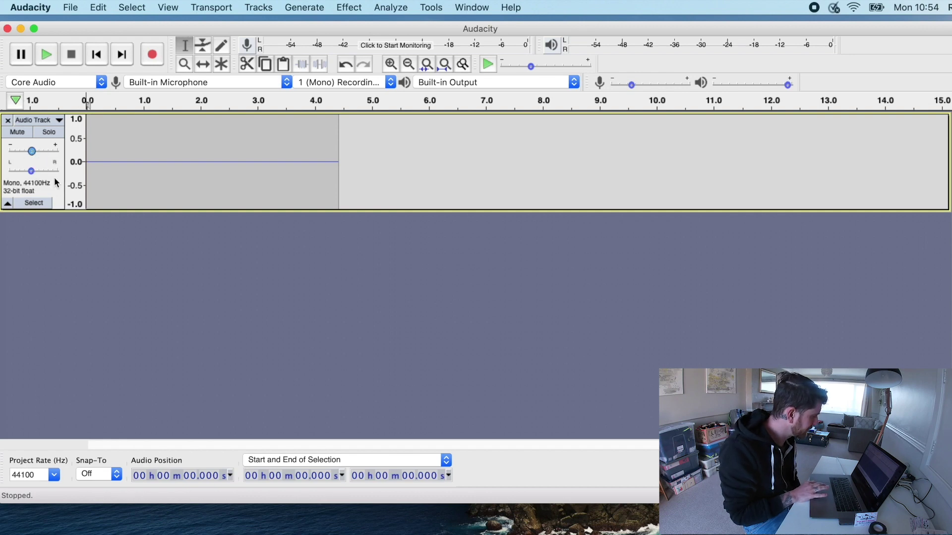
# - Raise the recorded track's gain to about +1.7 dB in the Mixer Board, and close the Mixer Board
pyautogui.click(170, 8)
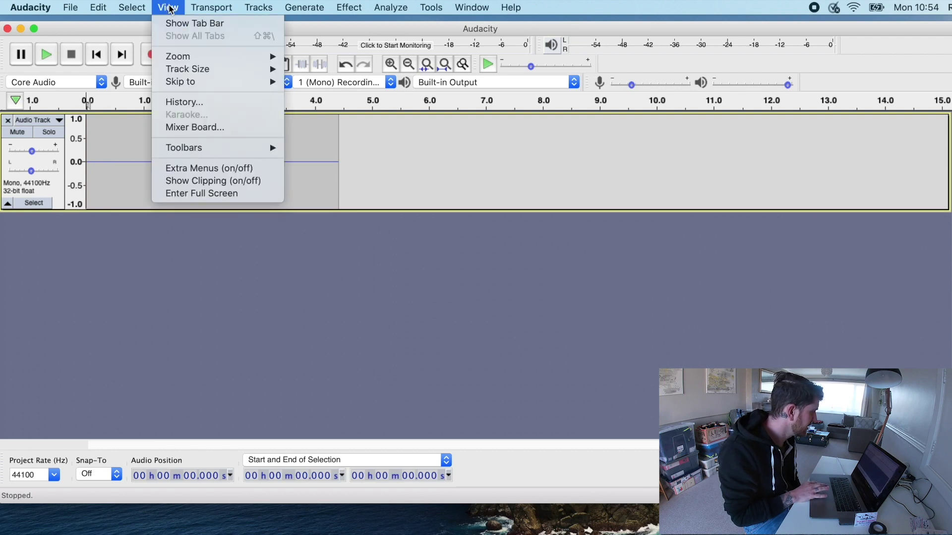
pyautogui.click(188, 126)
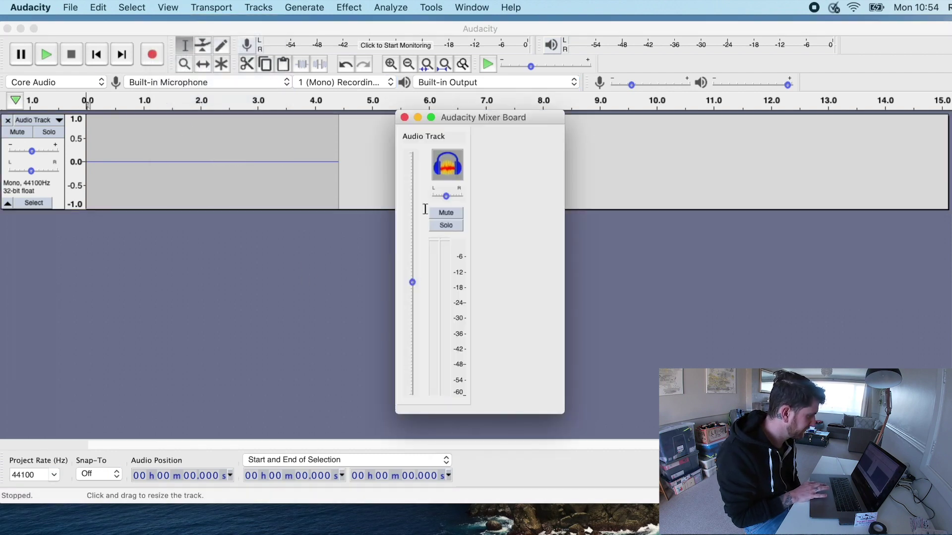
pyautogui.moveTo(412, 279)
pyautogui.mouseDown()
pyautogui.moveTo(414, 259)
pyautogui.moveTo(412, 279)
pyautogui.mouseUp()
pyautogui.moveTo(416, 238); pyautogui.dragTo(415, 256)
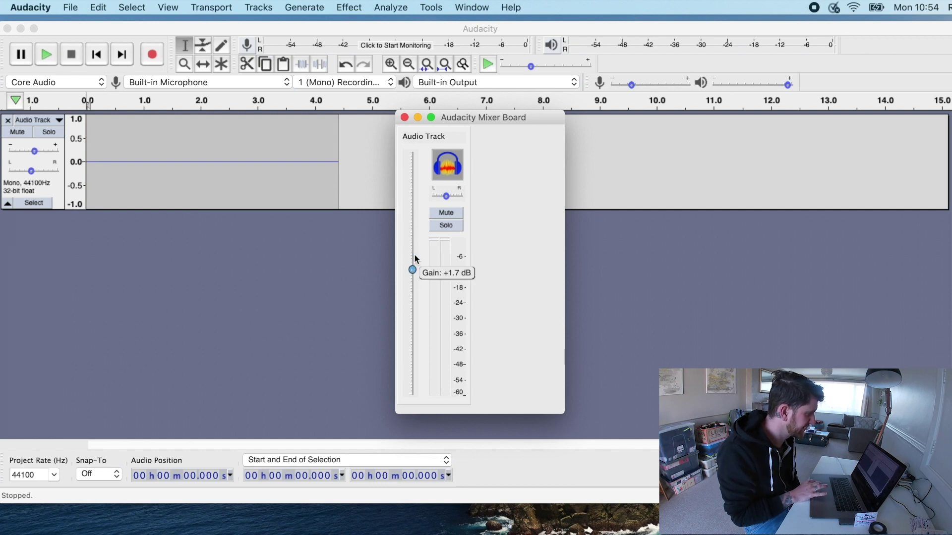
pyautogui.click(404, 118)
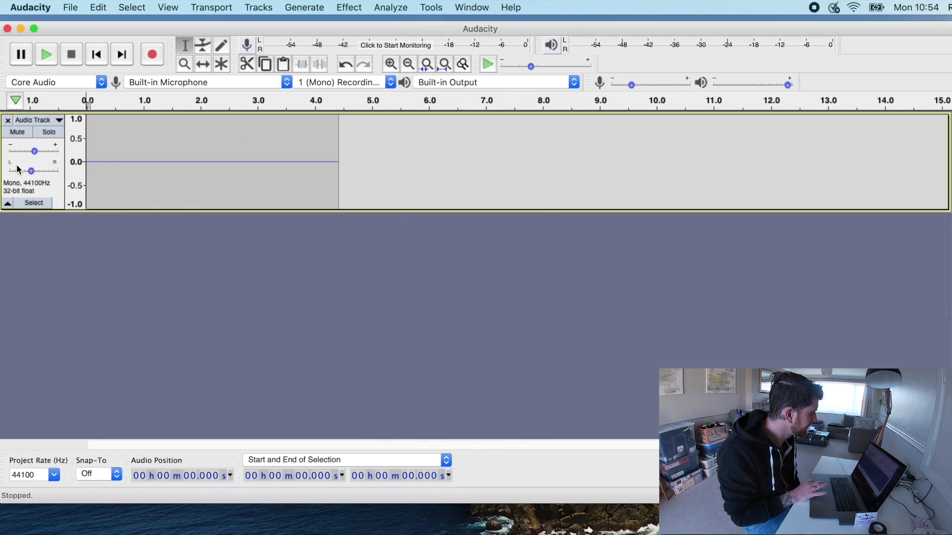
# - Collapse the recorded track and expand it again
pyautogui.click(8, 204)
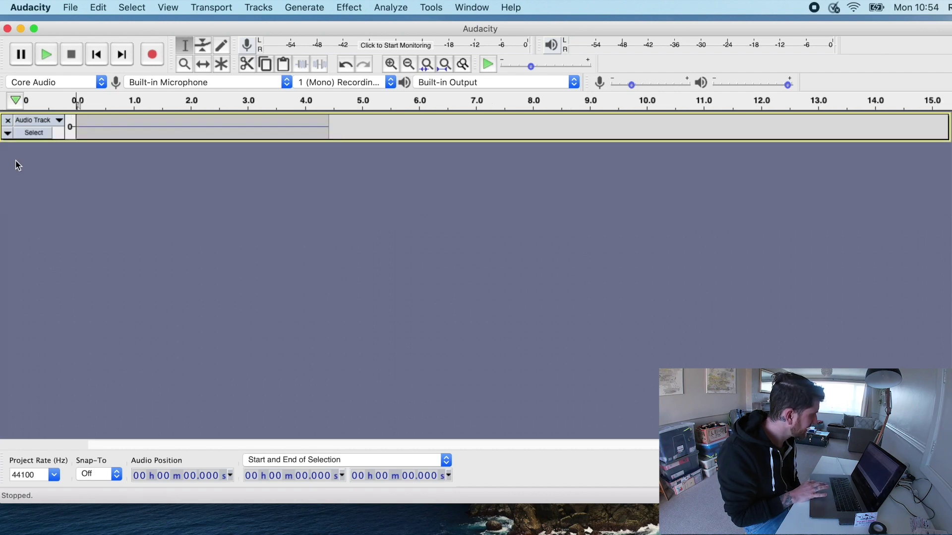
pyautogui.click(8, 134)
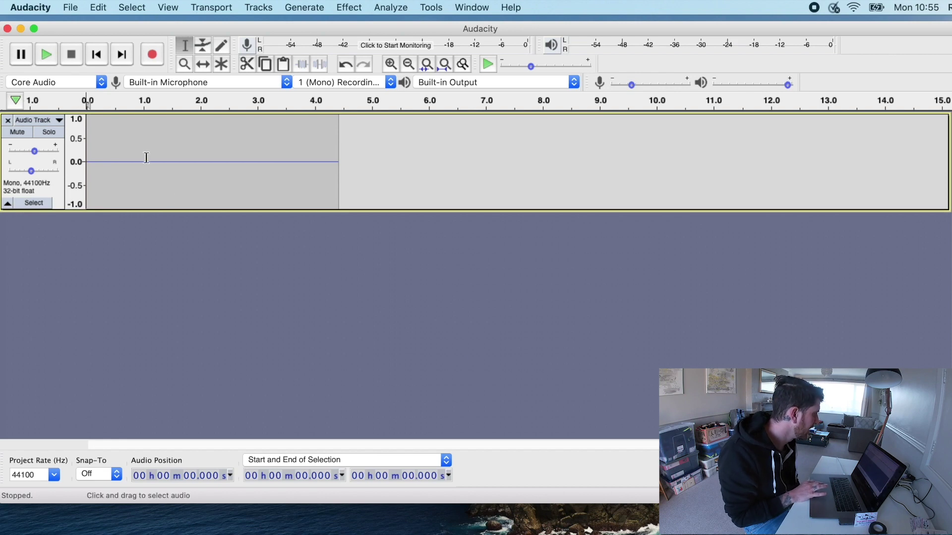
# - Import TASCAM_0115.wav from the Desktop as audio, using the option to make a copy of the files before editing
pyautogui.click(70, 8)
pyautogui.moveTo(97, 115)
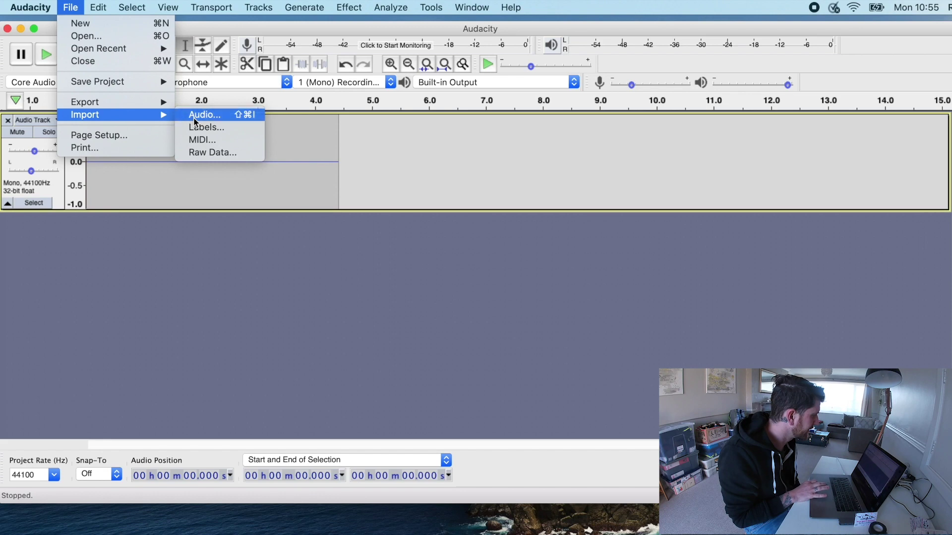
pyautogui.click(193, 119)
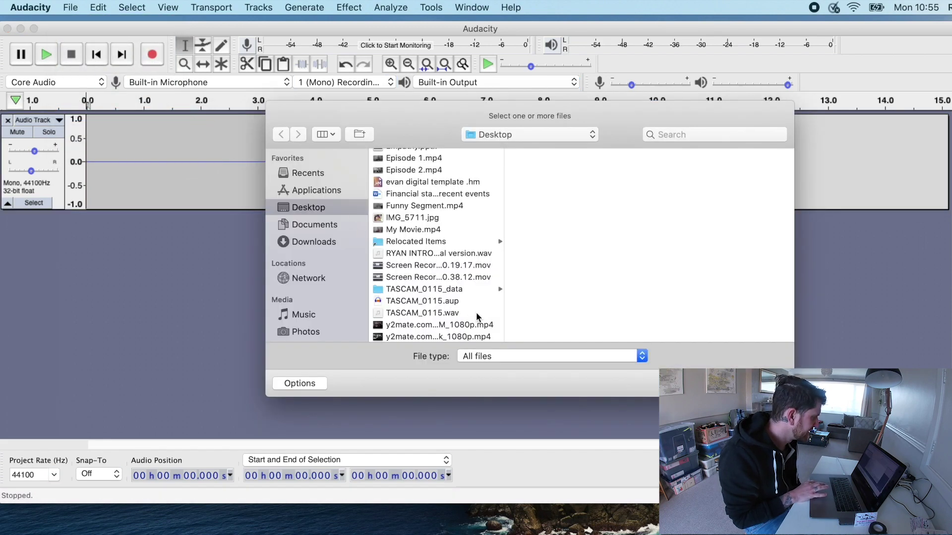
pyautogui.click(414, 317)
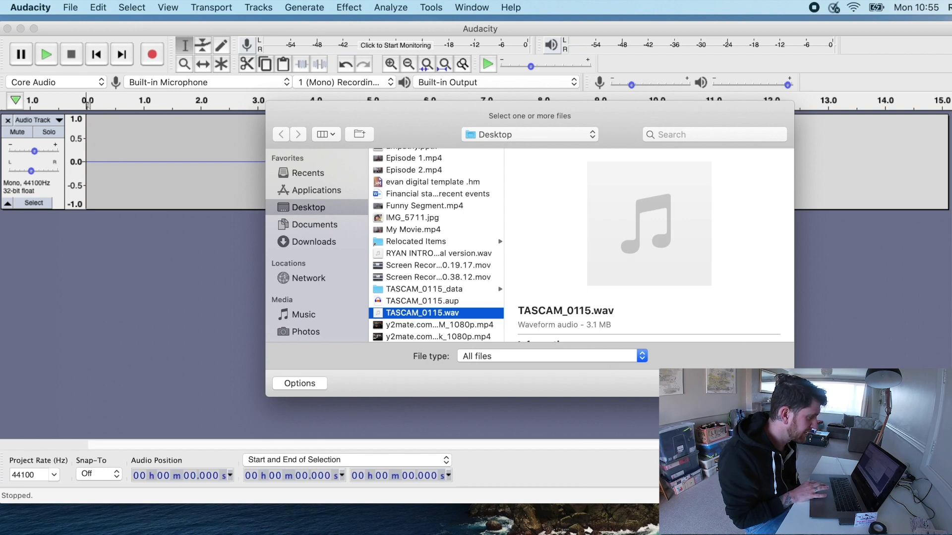
pyautogui.press('Return')
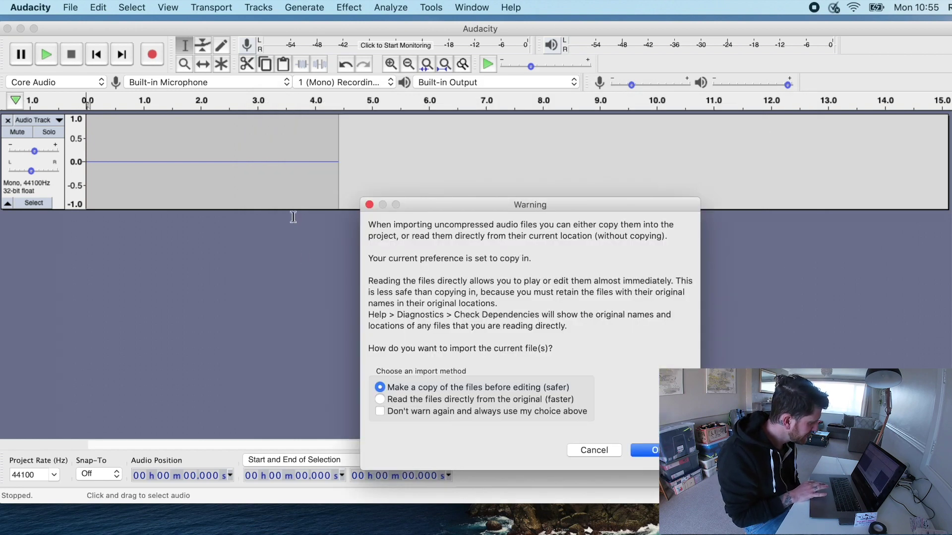
pyautogui.moveTo(457, 205); pyautogui.dragTo(400, 100)
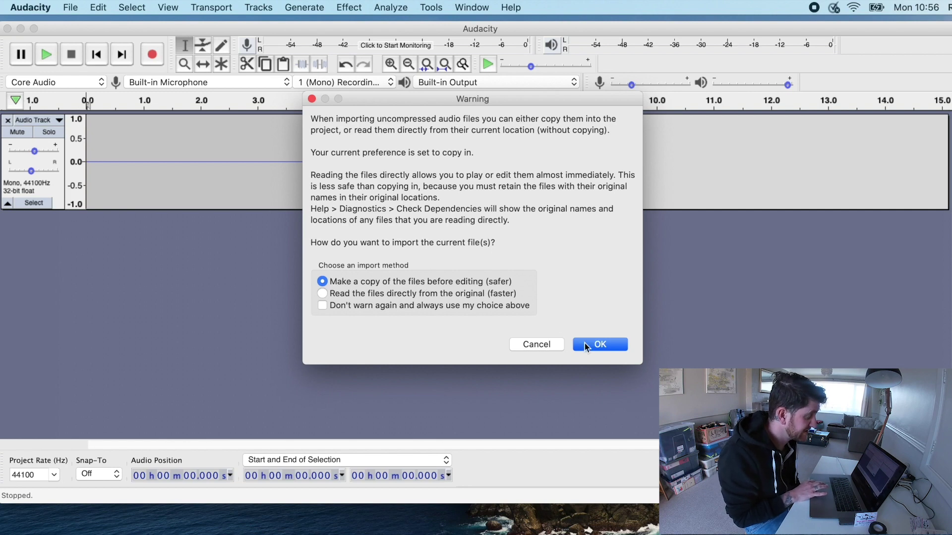
pyautogui.click(599, 346)
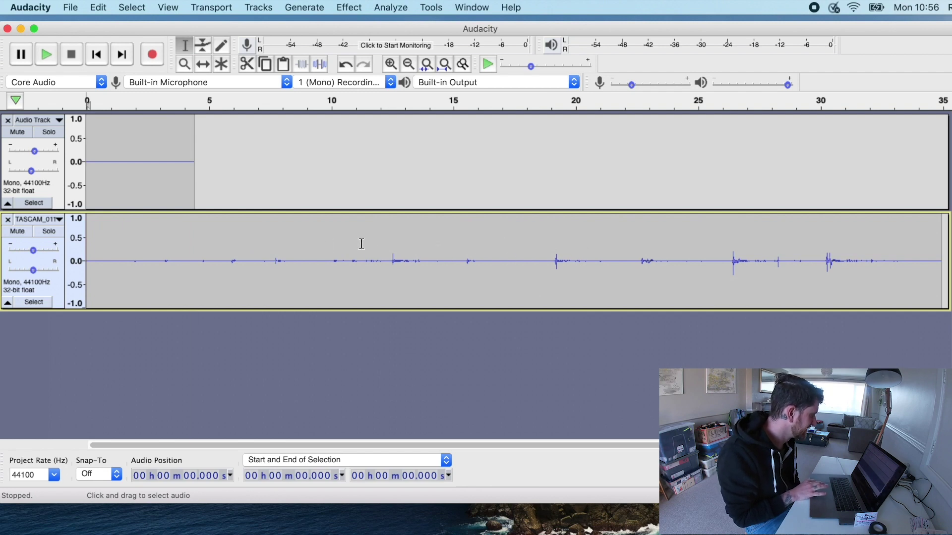
# - Collapse the recorded Audio Track and enlarge the imported TASCAM track's height to fill most of the workspace
pyautogui.click(7, 203)
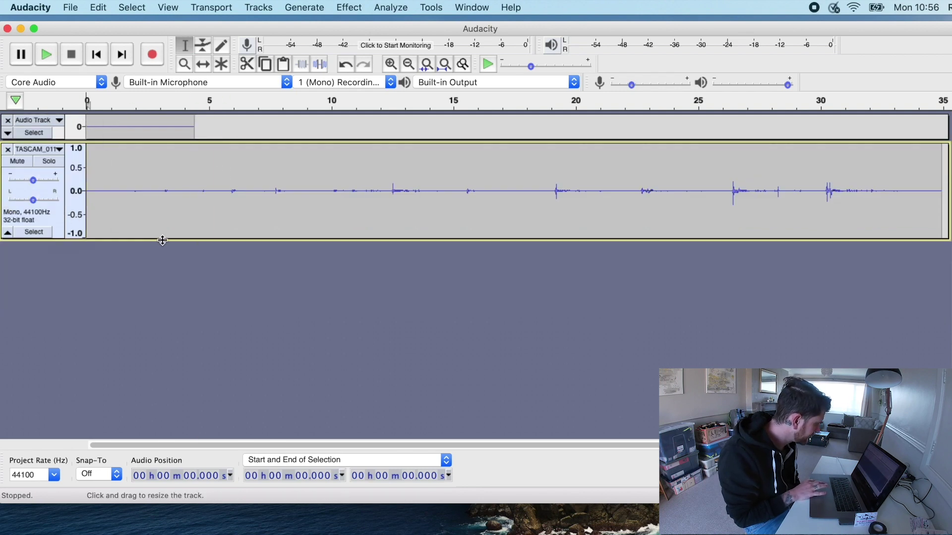
pyautogui.moveTo(164, 239); pyautogui.dragTo(176, 399)
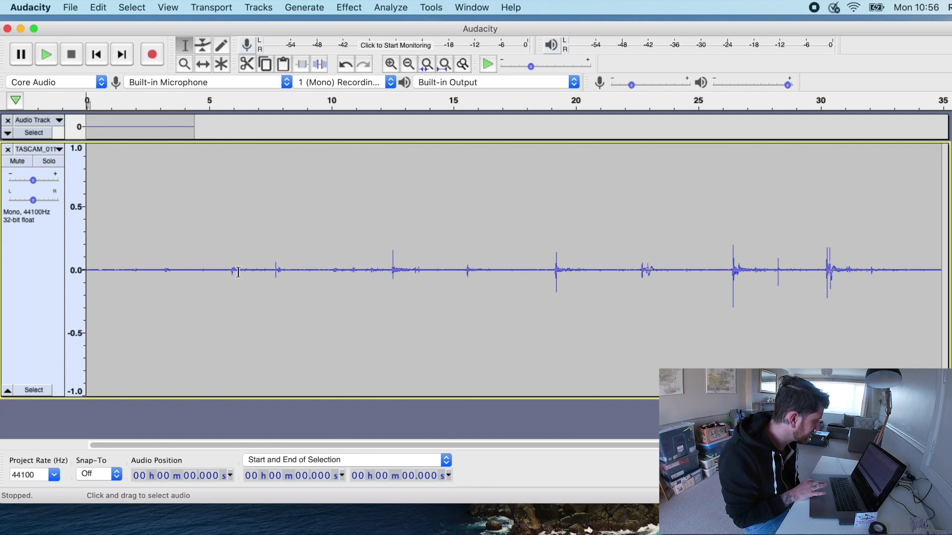
# - Play the TASCAM track from about 12.1 s, just before its first larger peak, and stop playback
pyautogui.click(382, 263)
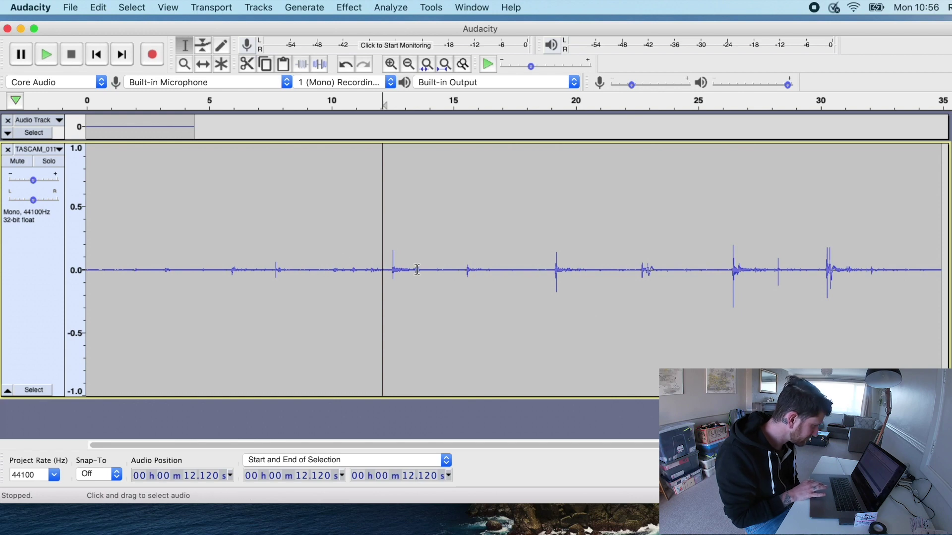
pyautogui.press('space')
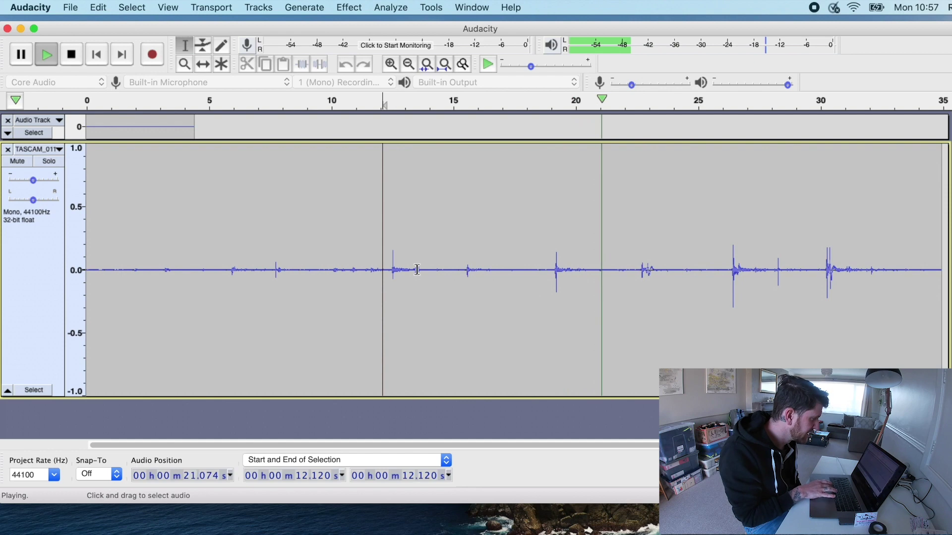
pyautogui.press('space')
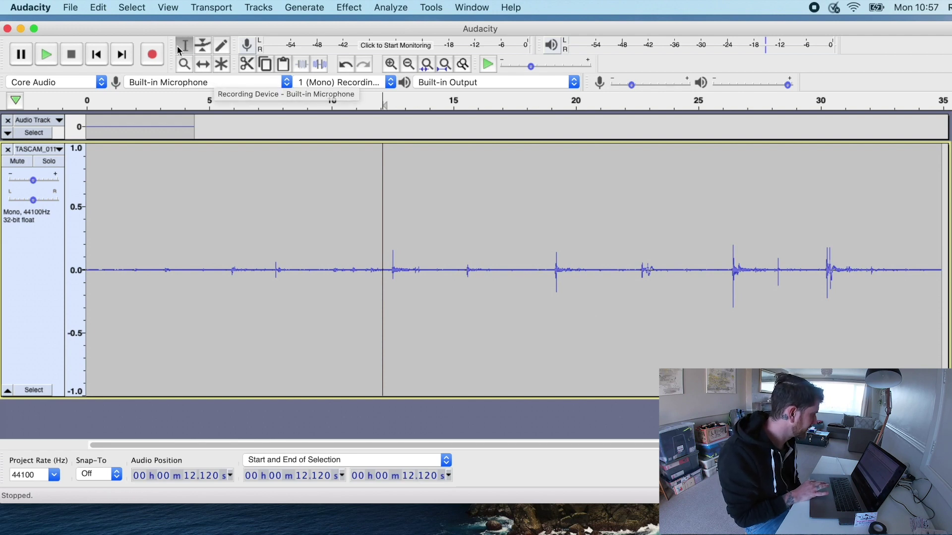
# - Try a selection from about 7.6 to 16.5 s in the TASCAM track, and reselect only the peak at about 12.4 to 12.8 s
pyautogui.click(267, 269)
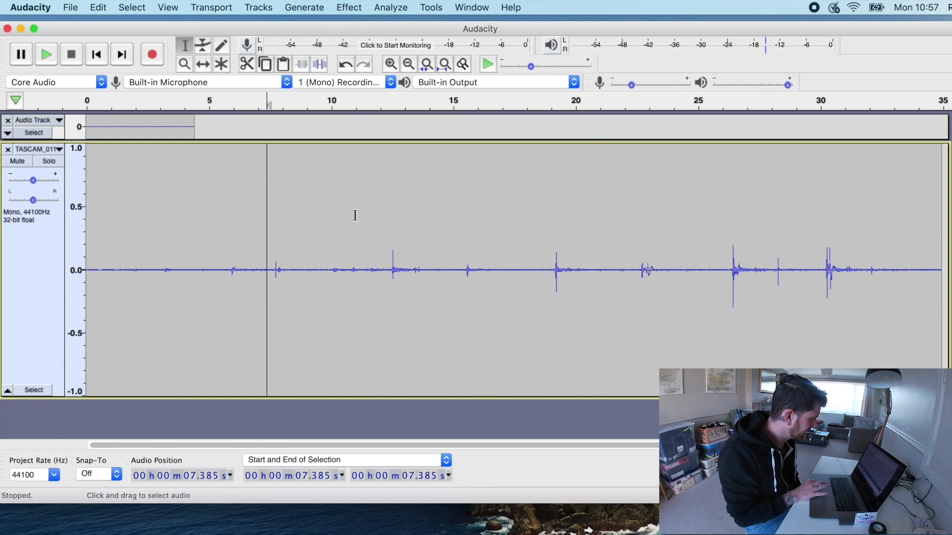
pyautogui.moveTo(272, 268); pyautogui.dragTo(488, 288)
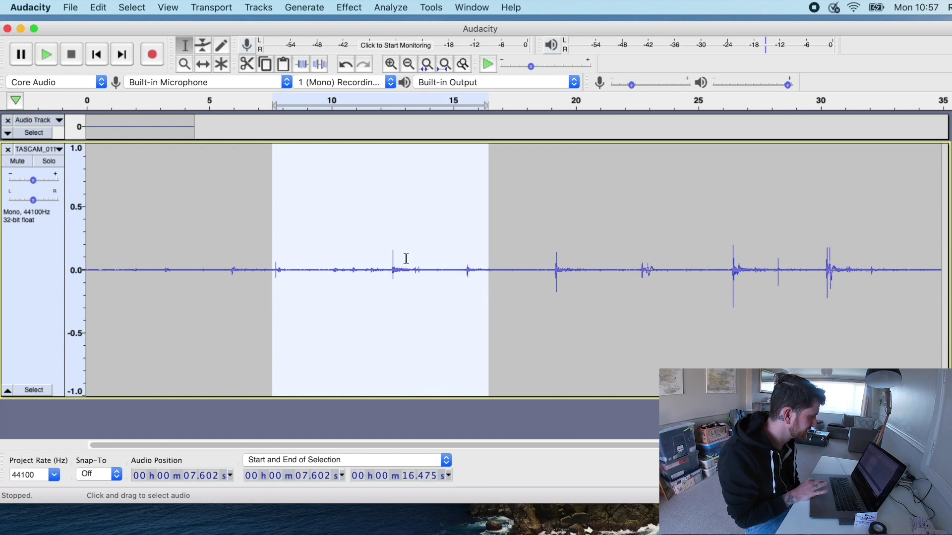
pyautogui.click(375, 269)
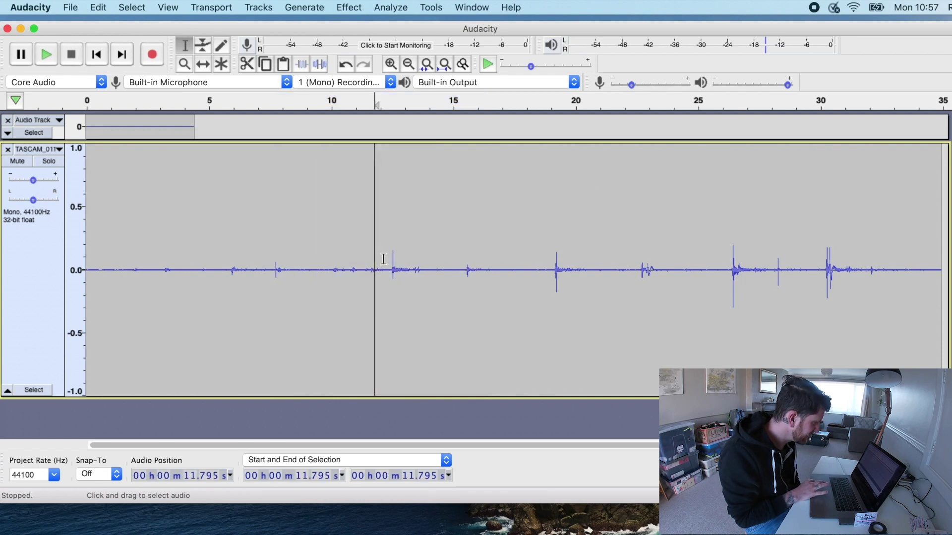
pyautogui.moveTo(389, 265); pyautogui.dragTo(400, 265)
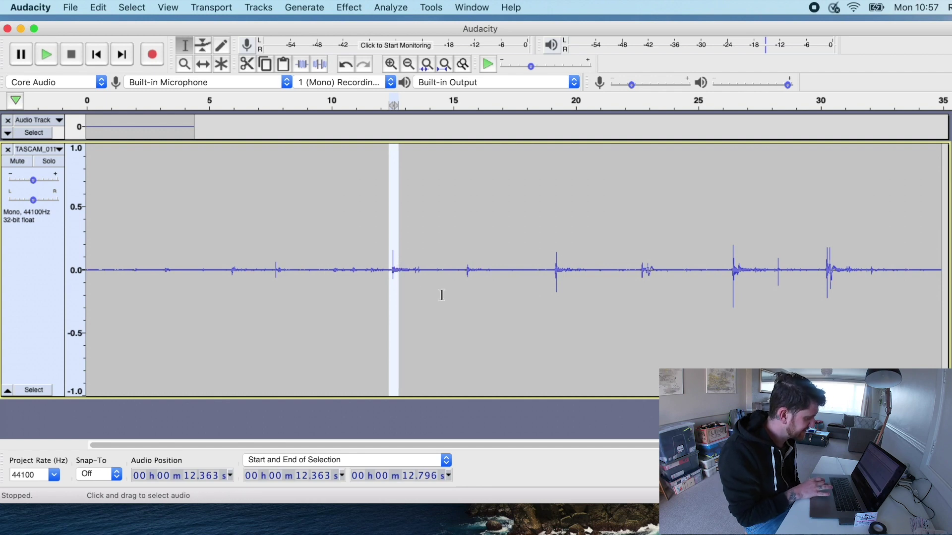
# - Play the selected peak at about 12.4 to 12.8 s in the TASCAM track several times
pyautogui.press('space')
pyautogui.press('space')
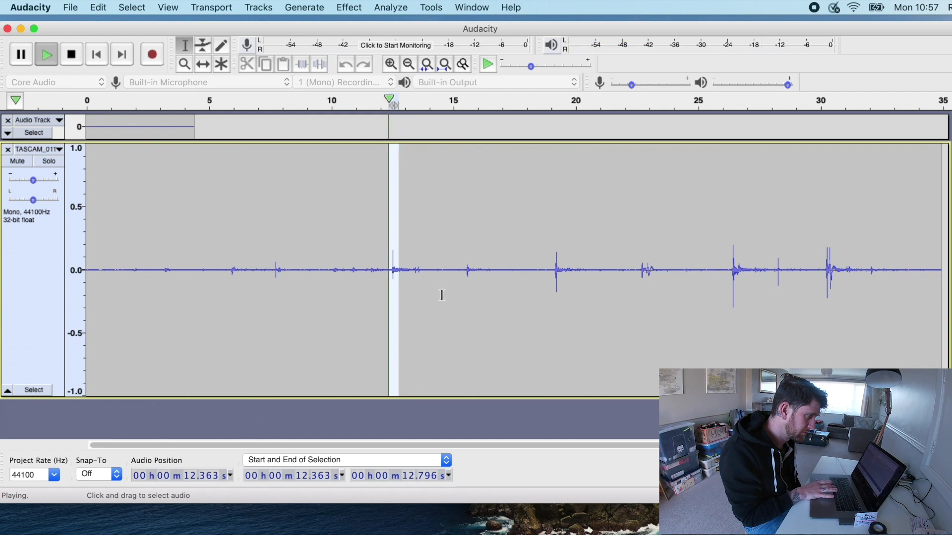
pyautogui.press('space')
pyautogui.press('space')
pyautogui.press('space')
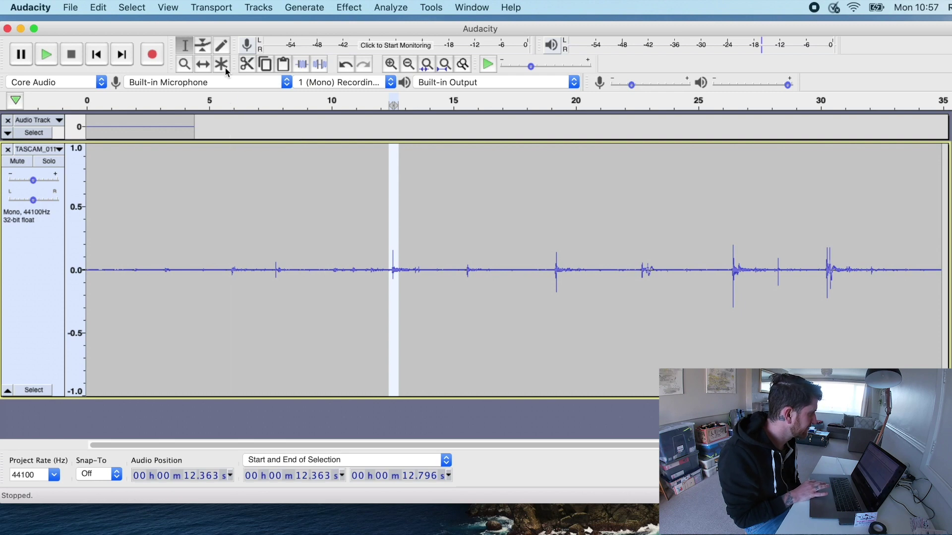
# - Lower the TASCAM track's amplitude envelope to about 0.65 along its whole length, and shift the clip slightly later in time
pyautogui.click(203, 46)
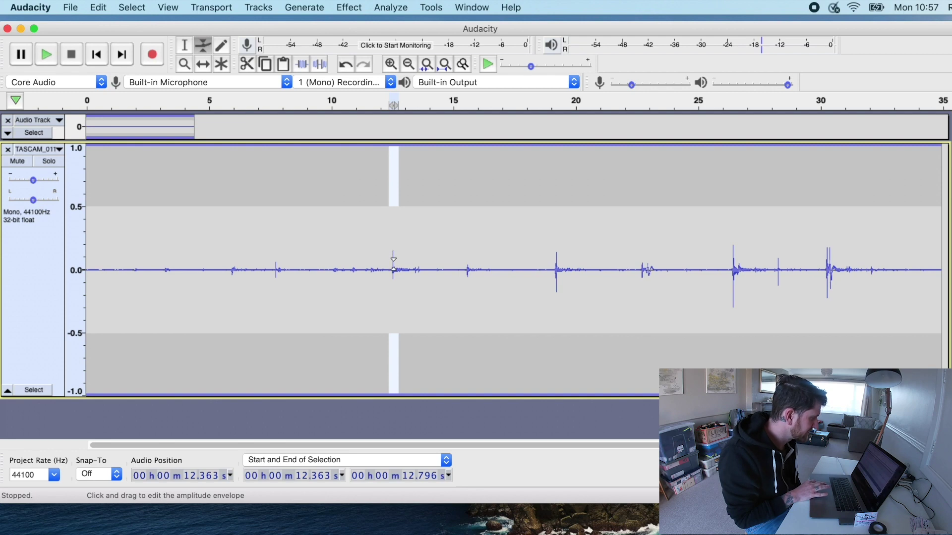
pyautogui.moveTo(394, 265)
pyautogui.mouseDown()
pyautogui.moveTo(385, 203)
pyautogui.moveTo(389, 253)
pyautogui.mouseUp()
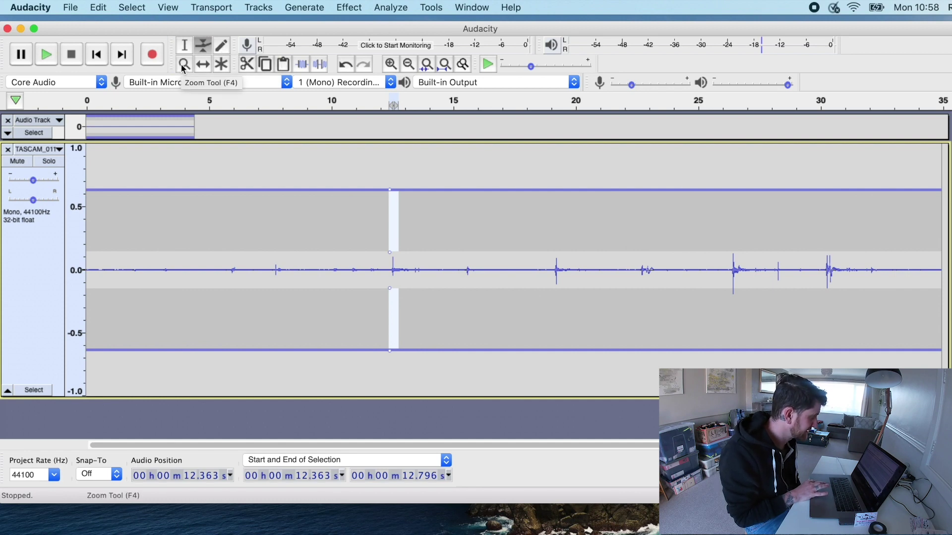
pyautogui.click(203, 64)
pyautogui.click(450, 264)
pyautogui.moveTo(449, 264)
pyautogui.mouseDown()
pyautogui.moveTo(510, 261)
pyautogui.moveTo(438, 259)
pyautogui.moveTo(450, 258)
pyautogui.mouseUp()
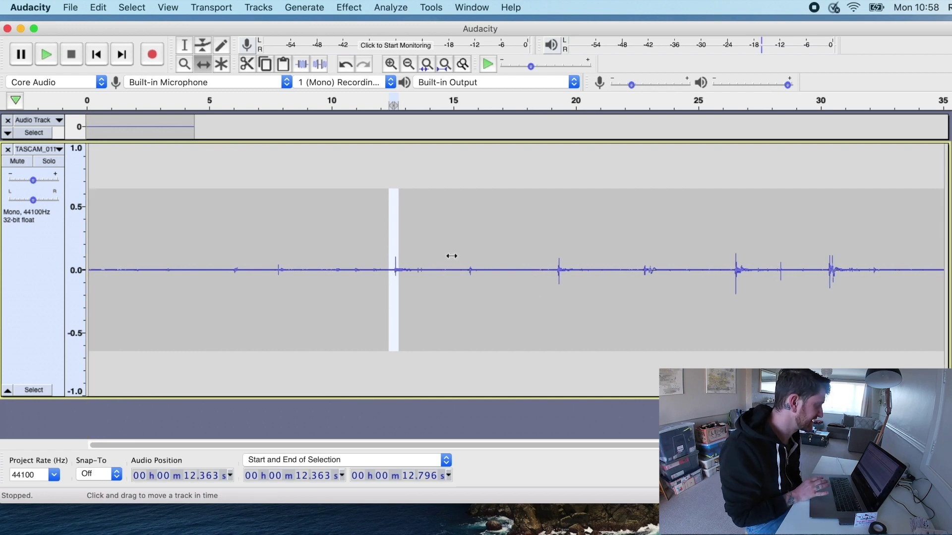
# - Select only the closely magnified peak in the TASCAM track, from about 12.62 to 12.70 s
pyautogui.click(185, 64)
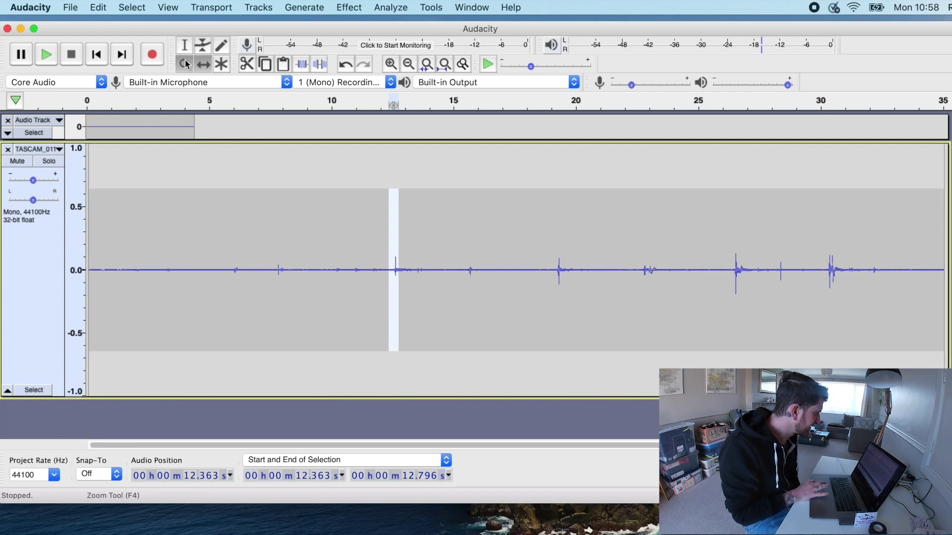
pyautogui.click(395, 270)
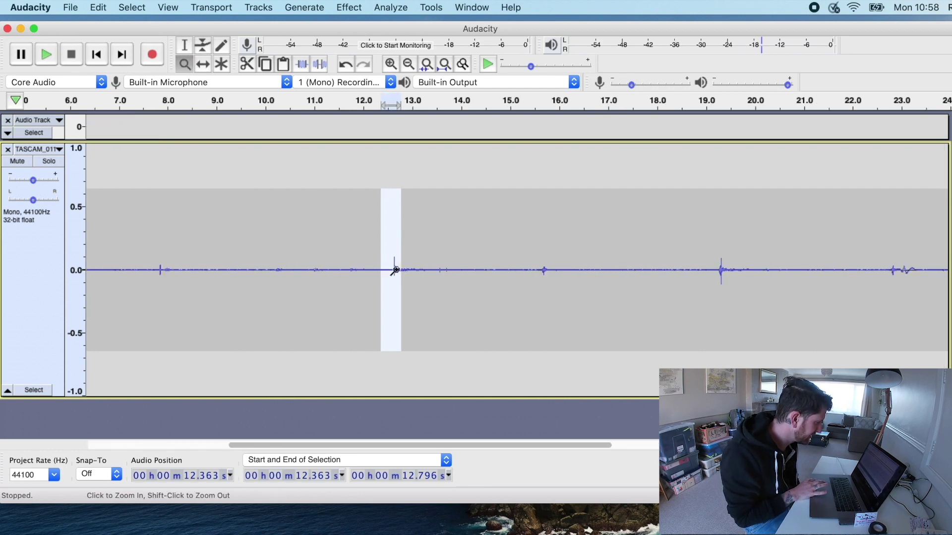
pyautogui.click(395, 270)
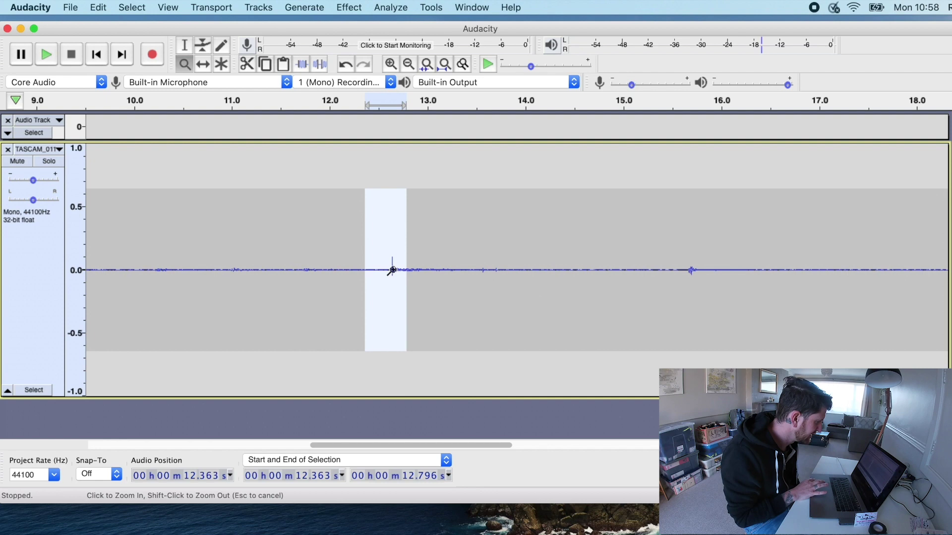
pyautogui.click(393, 270)
pyautogui.click(392, 271)
pyautogui.click(385, 270)
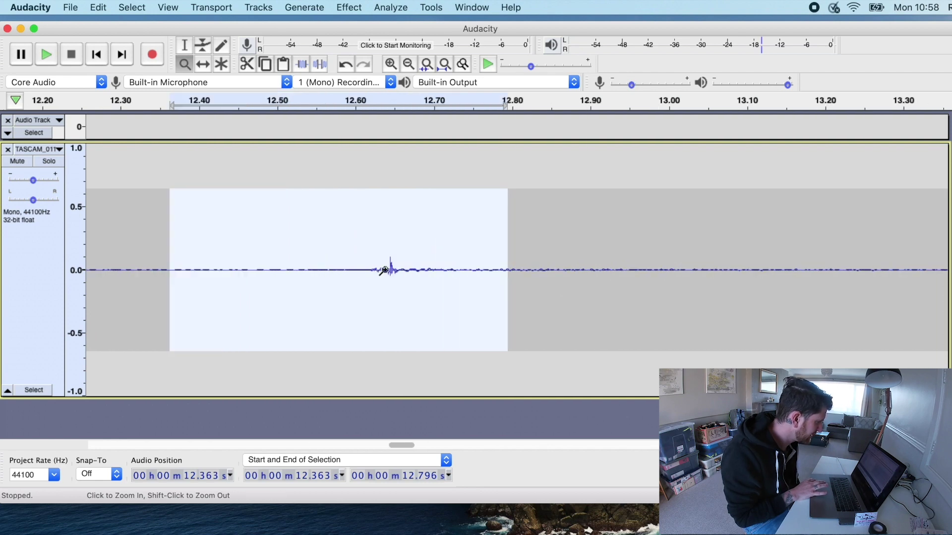
pyautogui.click(387, 270)
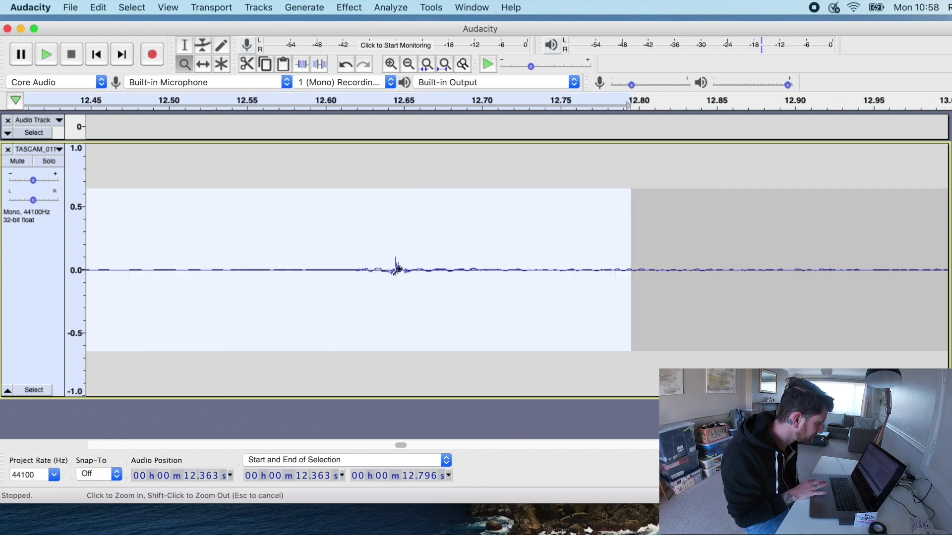
pyautogui.click(397, 269)
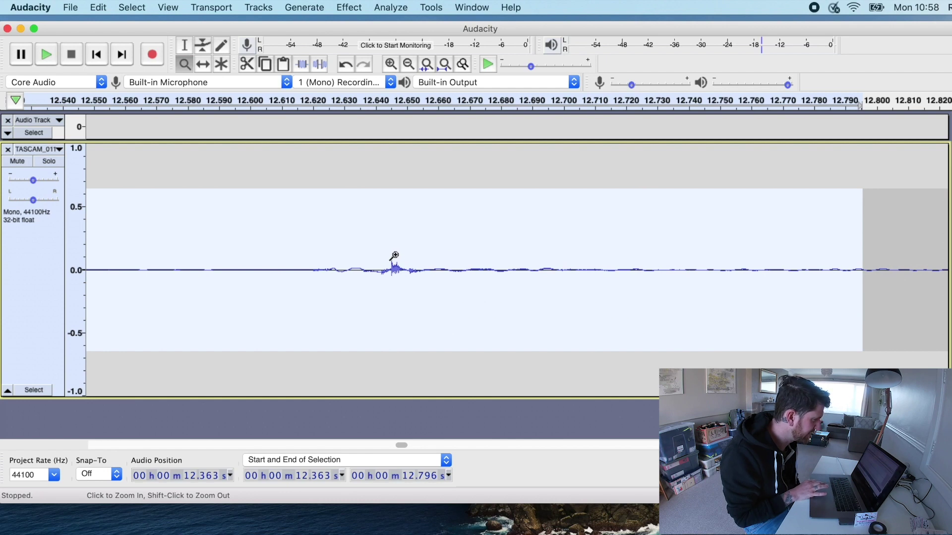
pyautogui.click(184, 46)
pyautogui.click(331, 271)
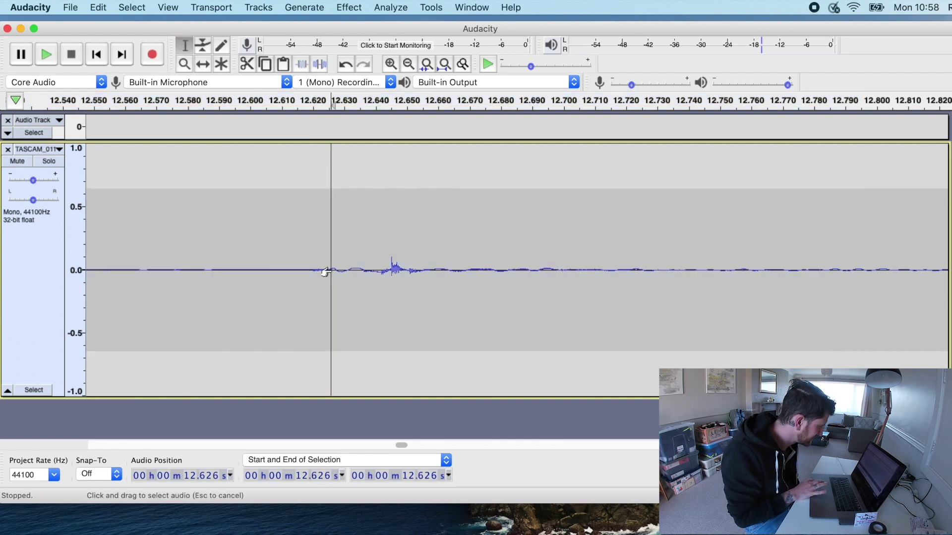
pyautogui.moveTo(313, 272); pyautogui.dragTo(564, 283)
# - Play the short selection tightly around the peak several times to hear whether it contains the whole sound
pyautogui.press('space')
pyautogui.press('space')
pyautogui.press('space')
pyautogui.press('space')
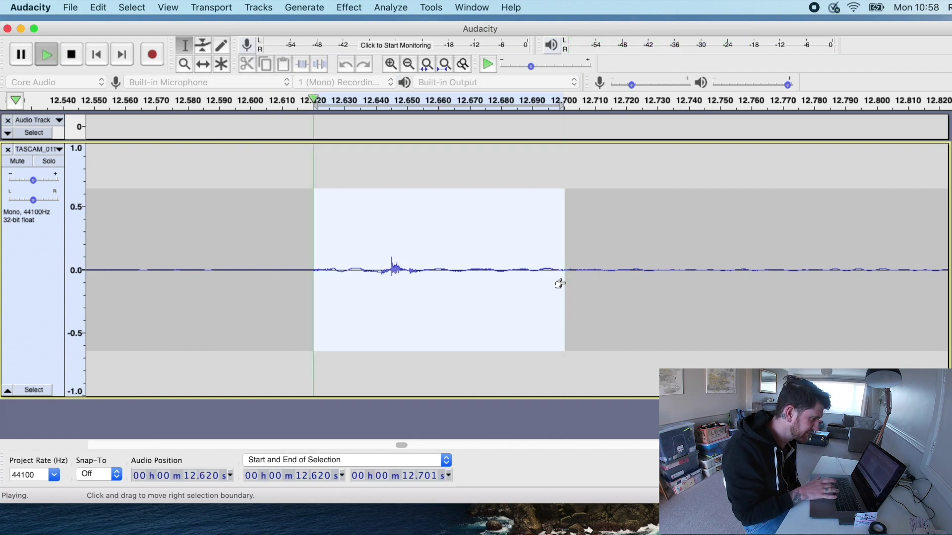
pyautogui.press('space')
pyautogui.press('space')
pyautogui.press('space')
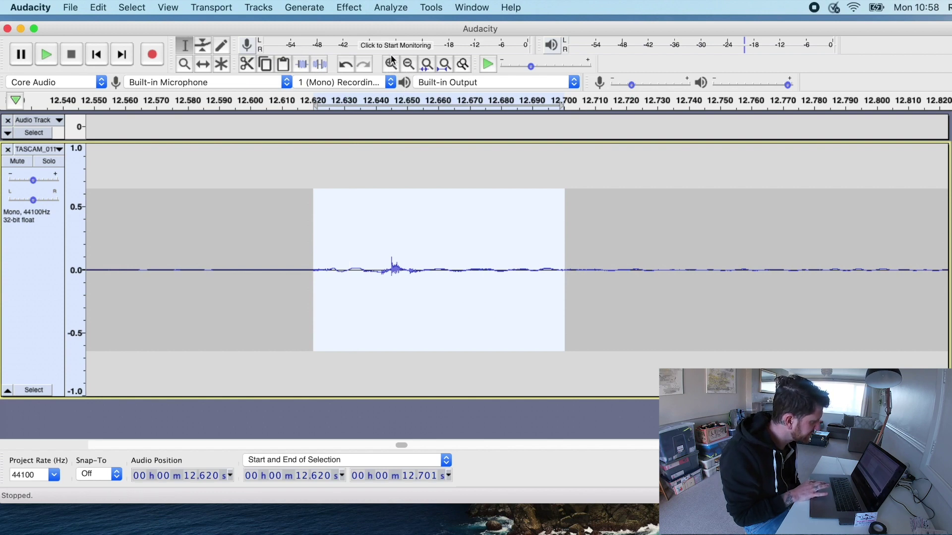
# - Select a wider range around the peak in the TASCAM track, from about 12.54 to 13.03 s
pyautogui.click(390, 64)
pyautogui.click(407, 64)
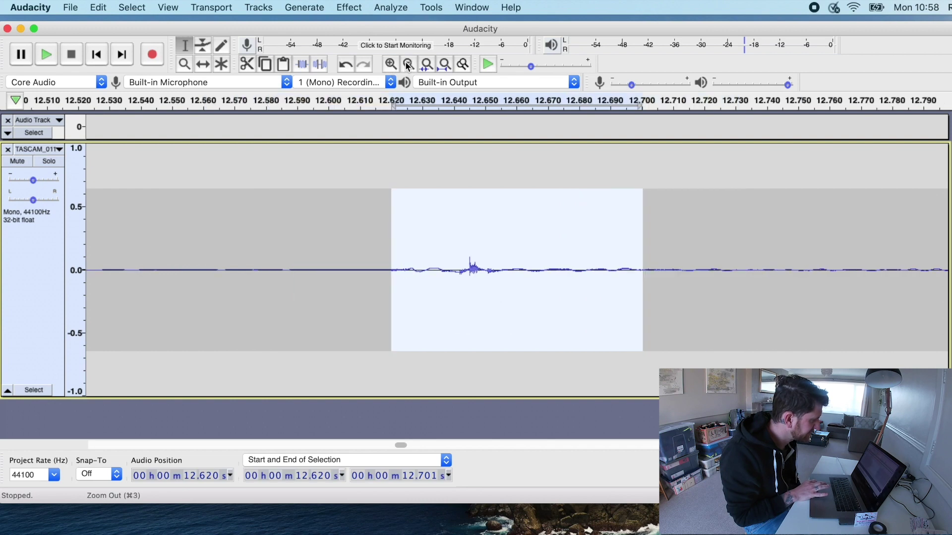
pyautogui.click(407, 64)
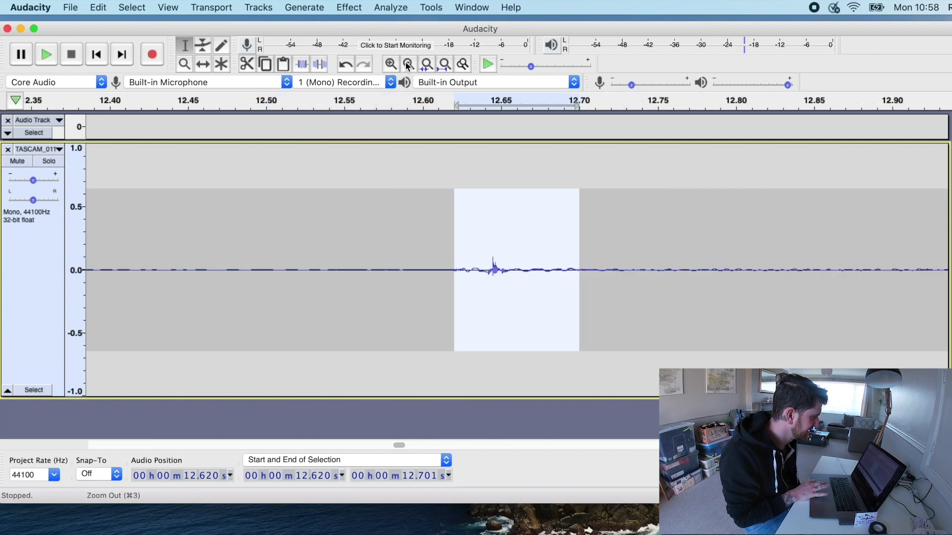
pyautogui.click(407, 64)
pyautogui.click(407, 64)
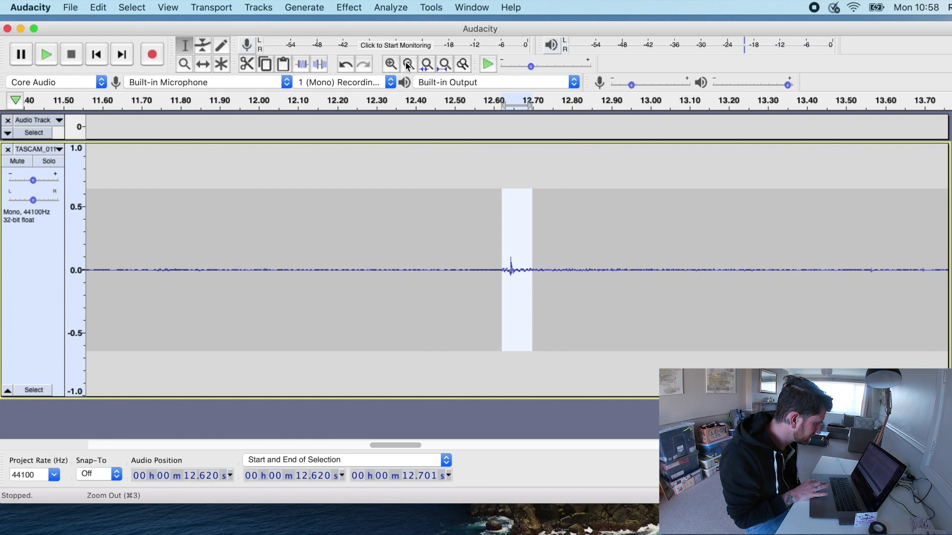
pyautogui.moveTo(469, 268); pyautogui.dragTo(660, 258)
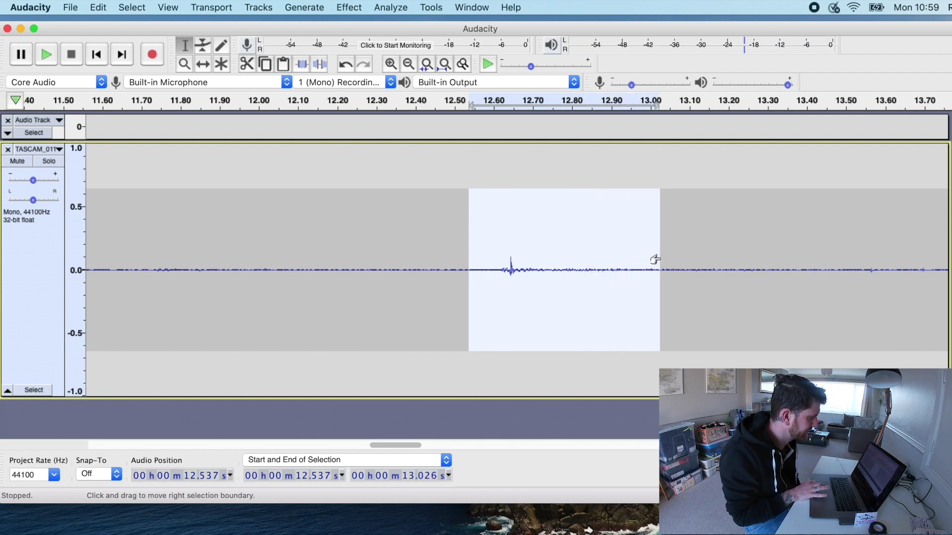
# - Examine the widened selection around the peak closely and play it several times
pyautogui.click(185, 64)
pyautogui.click(509, 267)
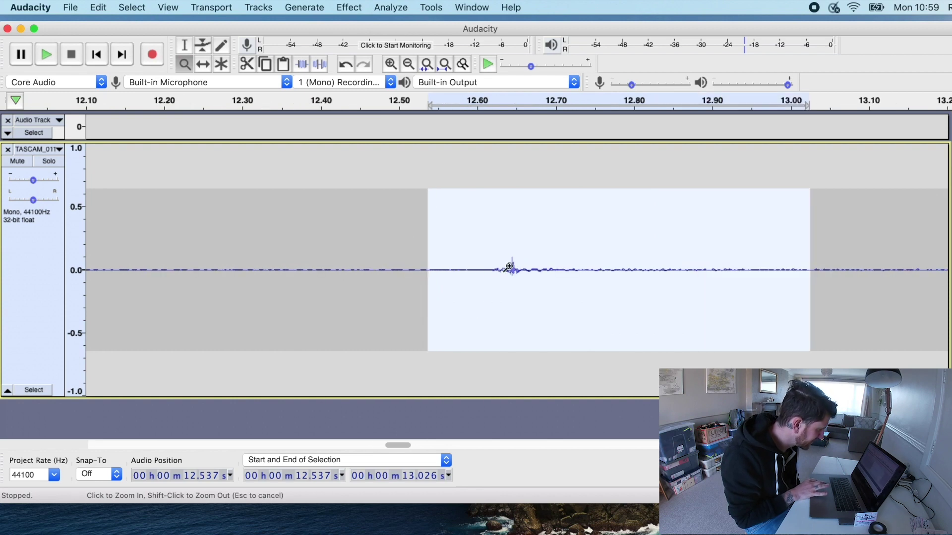
pyautogui.click(510, 266)
pyautogui.press('space')
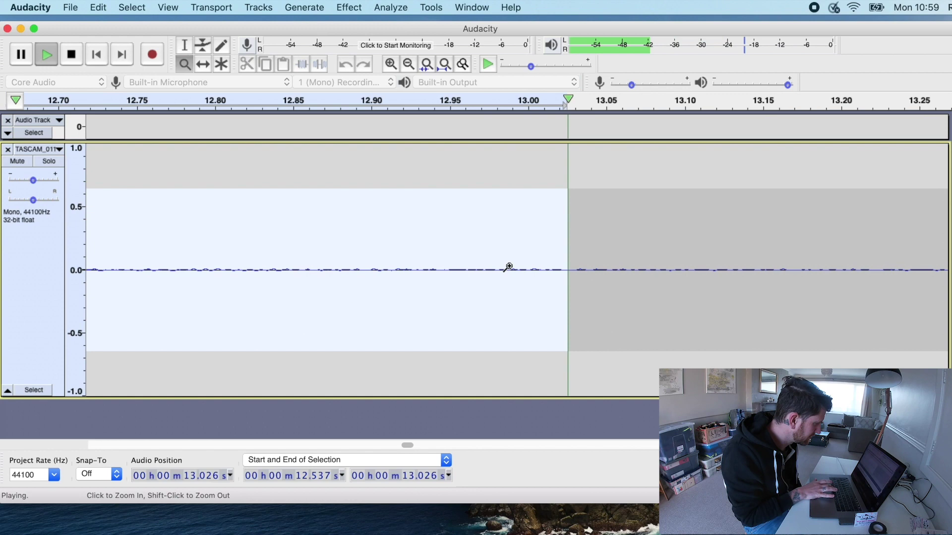
pyautogui.press('space')
pyautogui.press('space')
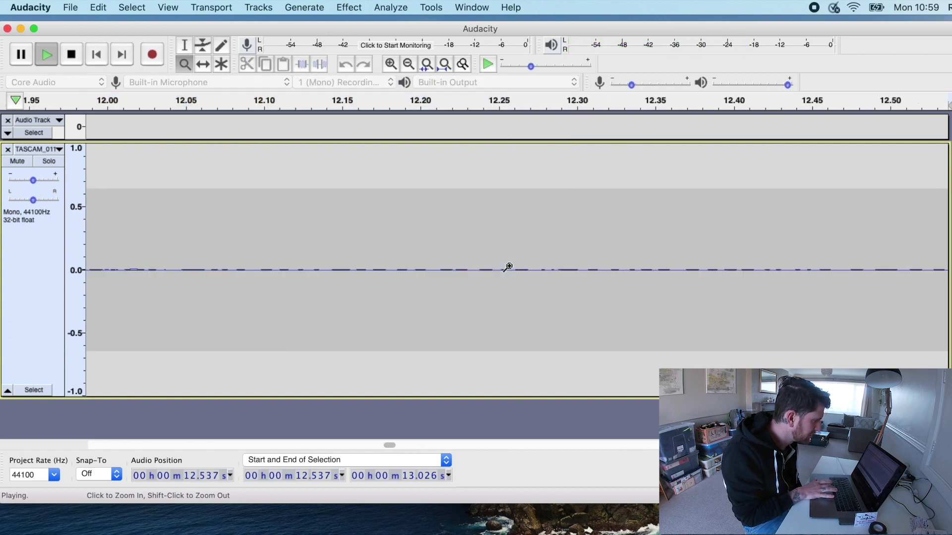
pyautogui.press('space')
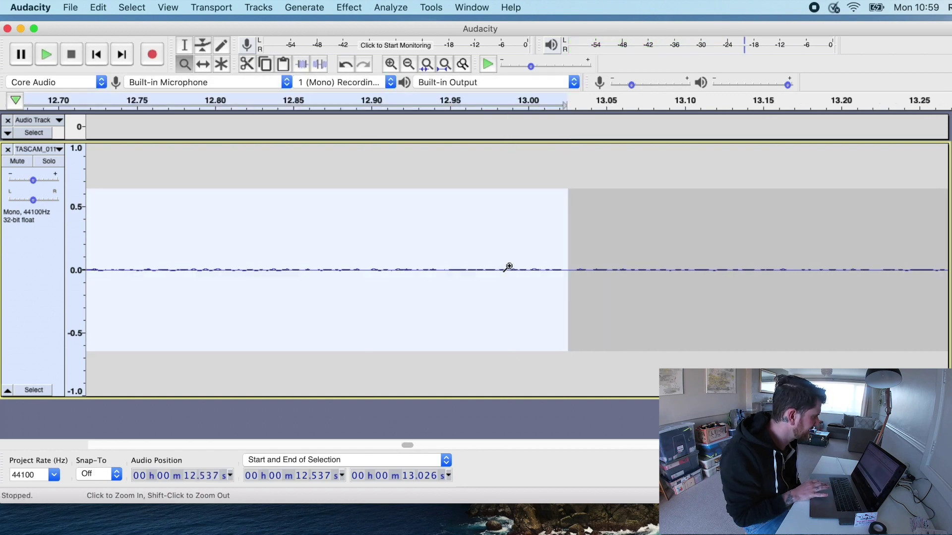
# - Try trimming the TASCAM track to the selected audio, and undo the trim
pyautogui.click(408, 65)
pyautogui.click(408, 64)
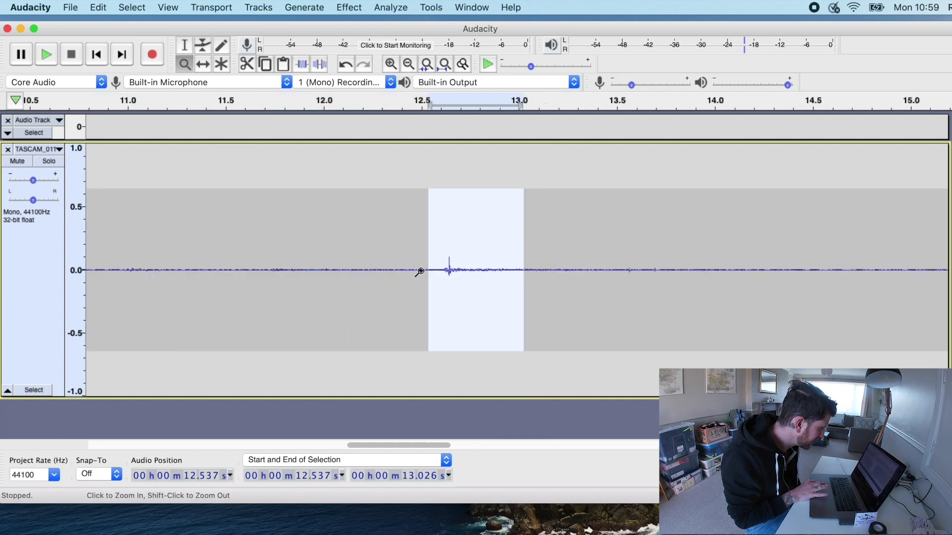
pyautogui.click(303, 66)
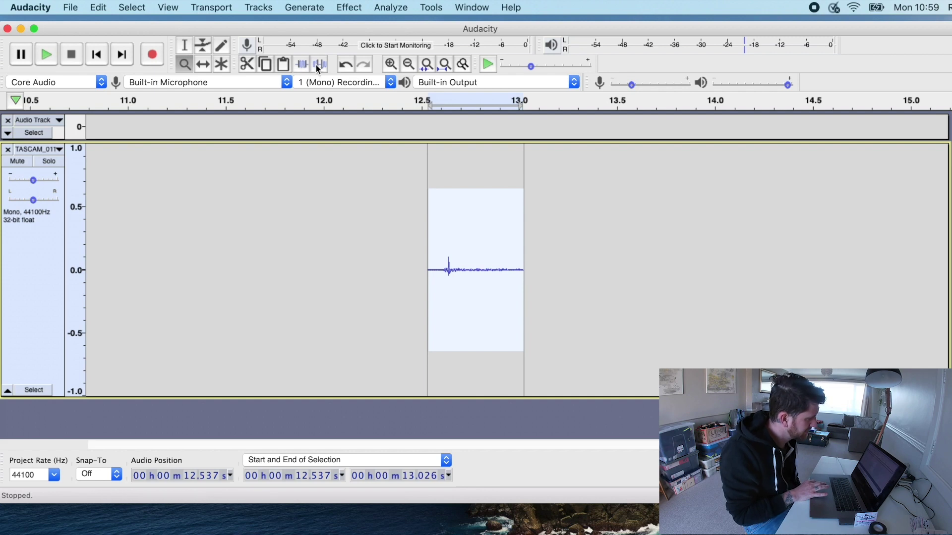
pyautogui.click(98, 8)
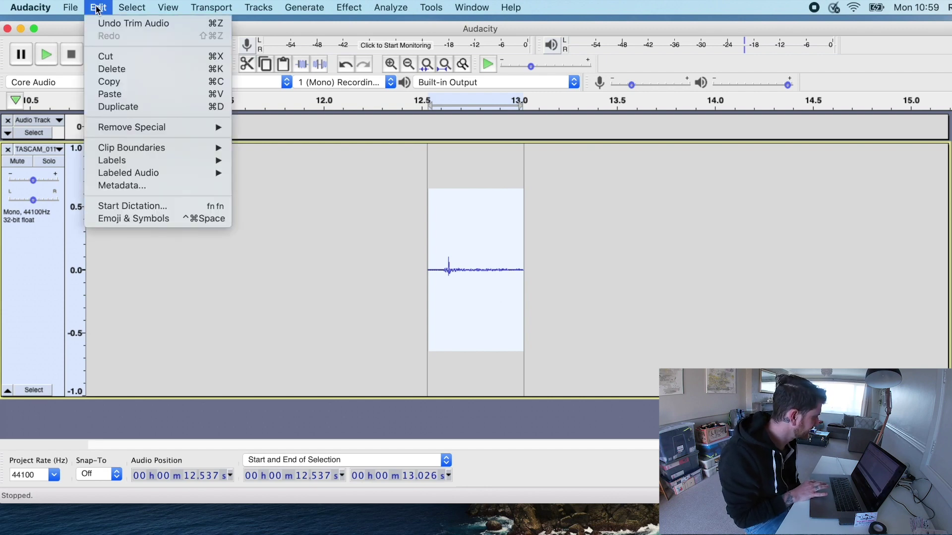
pyautogui.click(102, 23)
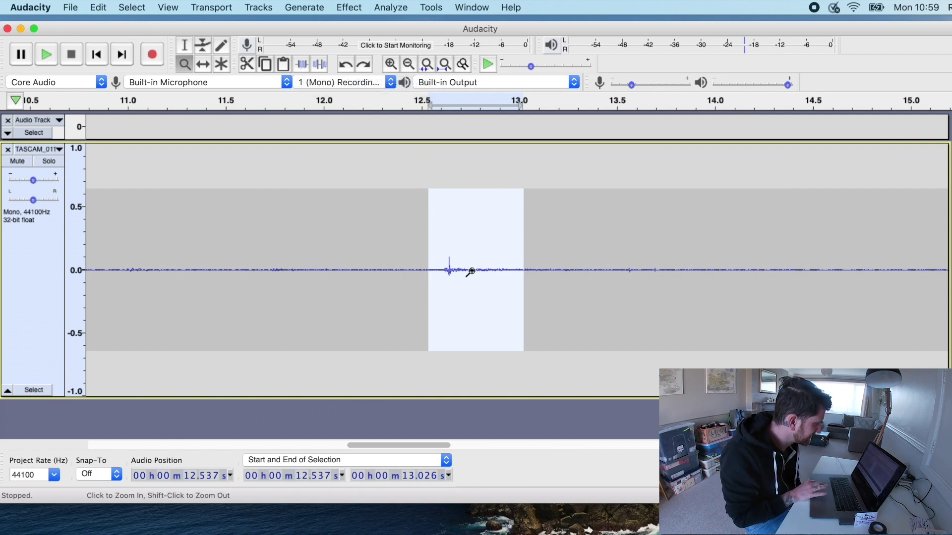
# - Trim the TASCAM track to the selection from about 12.54 to 13.03 s, and play the remaining clip several times
pyautogui.click(302, 65)
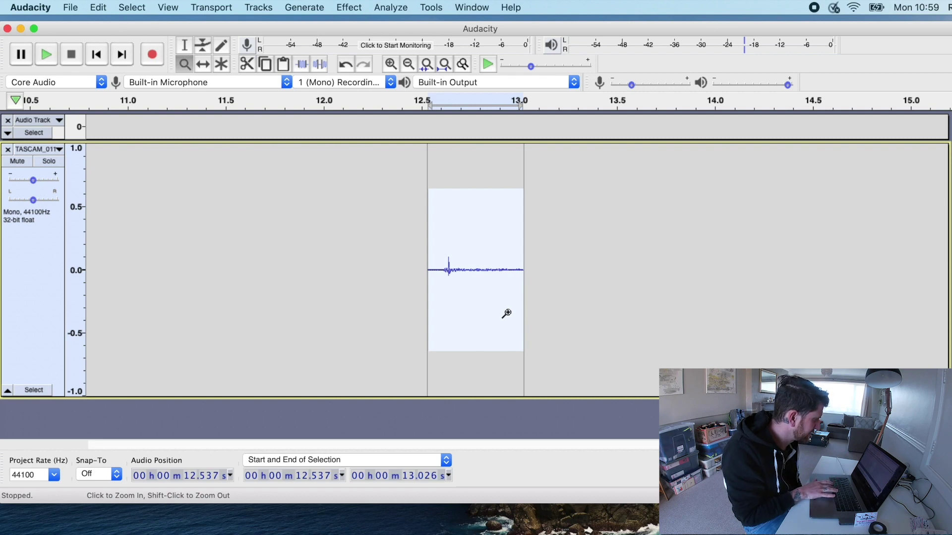
pyautogui.press('space')
pyautogui.press('space')
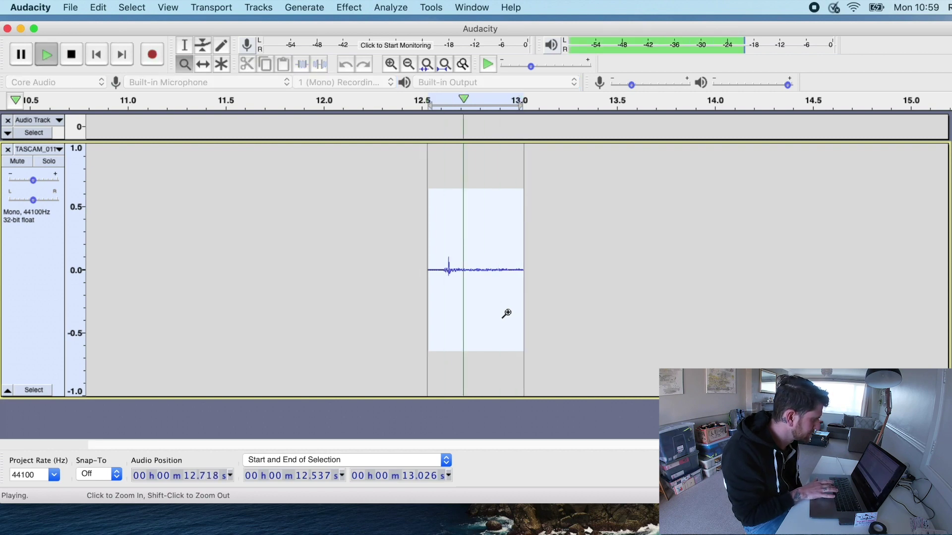
pyautogui.press('space')
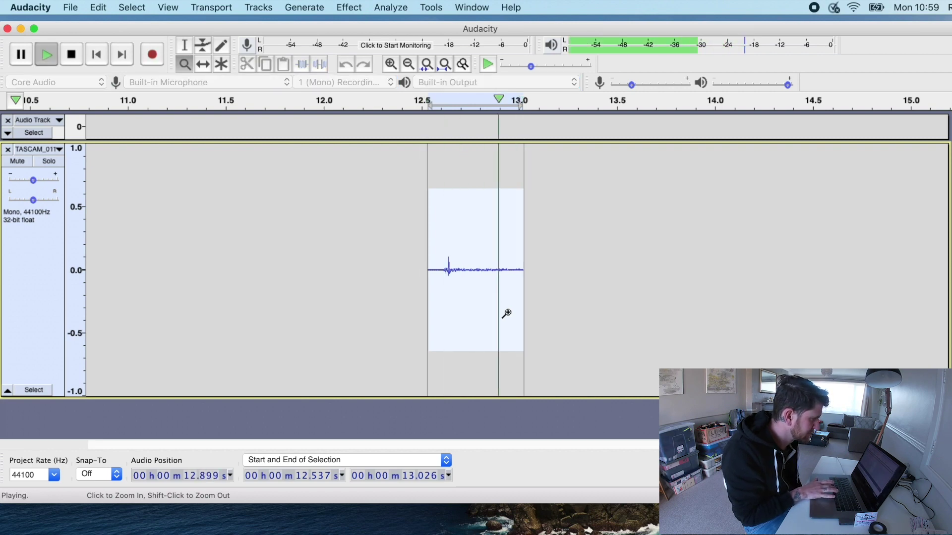
pyautogui.press('space')
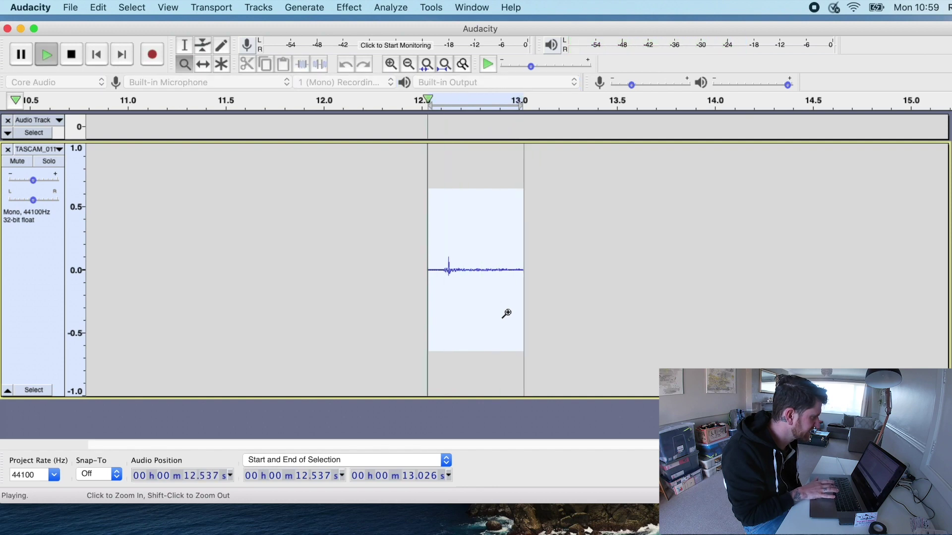
pyautogui.press('space')
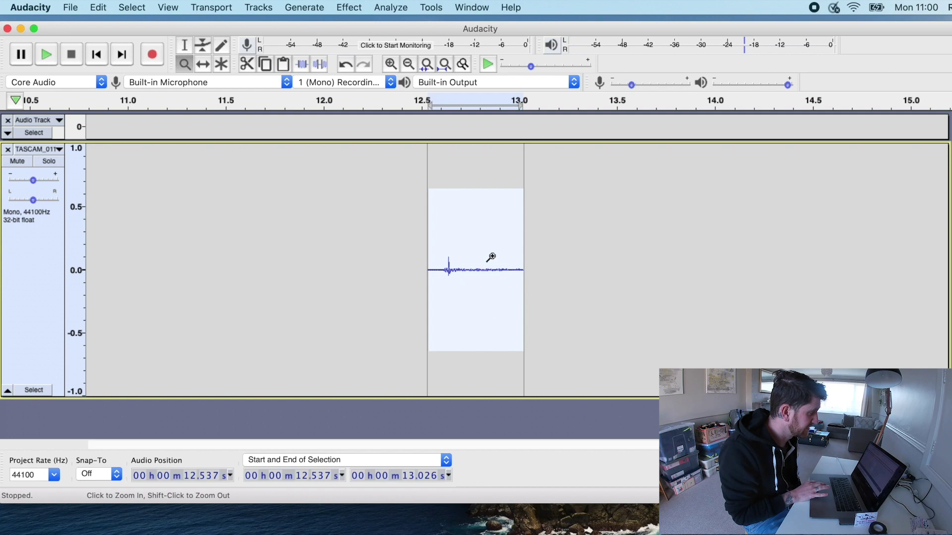
# - With the Draw tool at sample level, raise the clip's peak sample near 12.6453 s to about 0.28 and the following sample to about 0.15
pyautogui.click(451, 271)
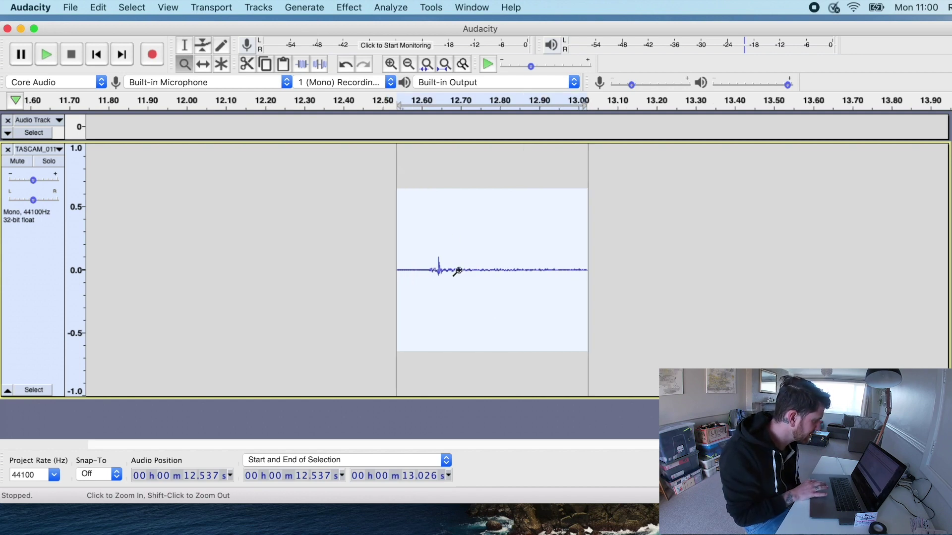
pyautogui.click(447, 272)
pyautogui.click(429, 271)
pyautogui.click(399, 270)
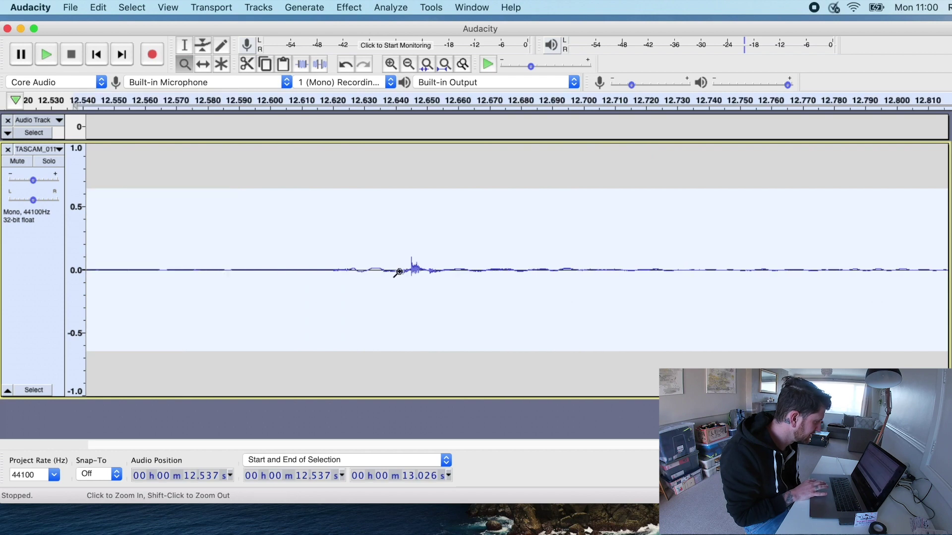
pyautogui.click(407, 271)
pyautogui.click(411, 270)
pyautogui.click(417, 269)
pyautogui.click(417, 271)
pyautogui.click(417, 270)
pyautogui.click(417, 271)
pyautogui.click(417, 270)
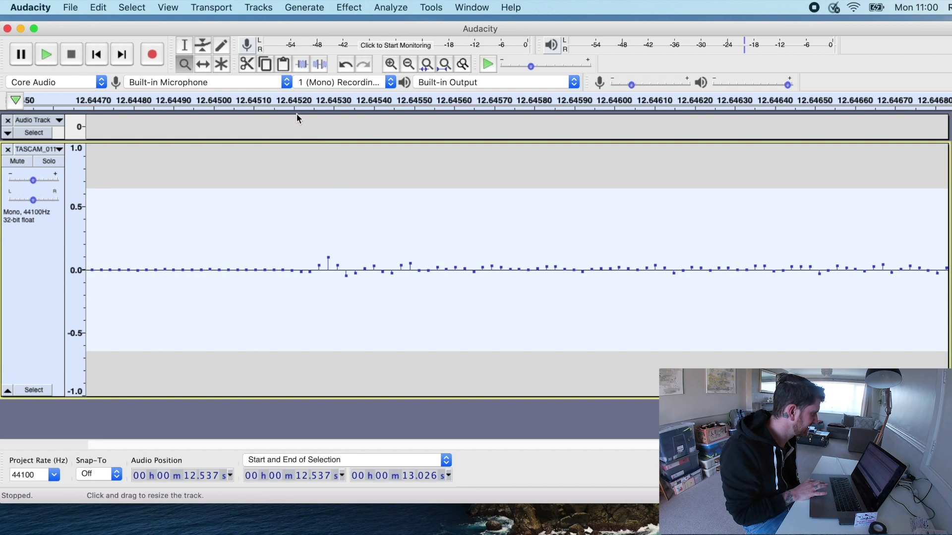
pyautogui.click(219, 45)
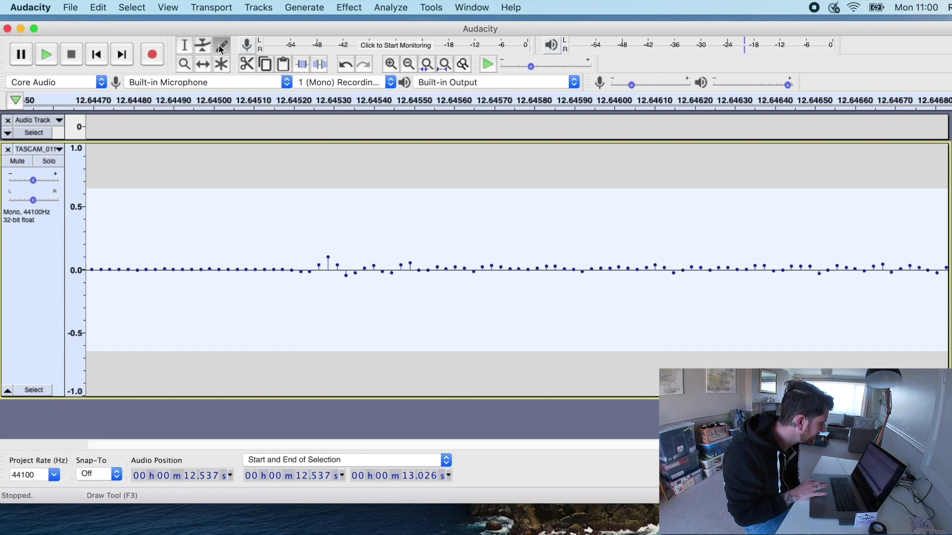
pyautogui.click(329, 255)
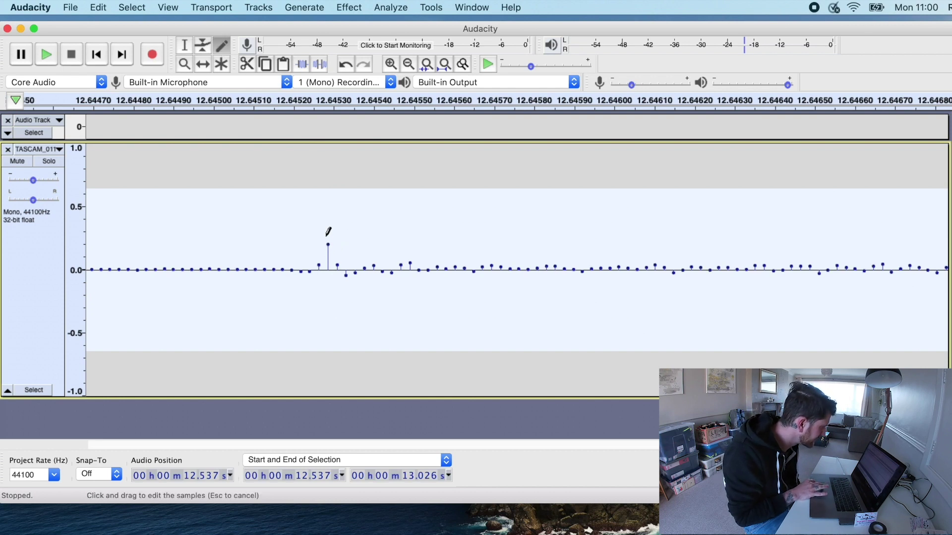
pyautogui.moveTo(328, 234); pyautogui.dragTo(328, 235)
pyautogui.click(338, 267)
pyautogui.moveTo(338, 246); pyautogui.dragTo(339, 251)
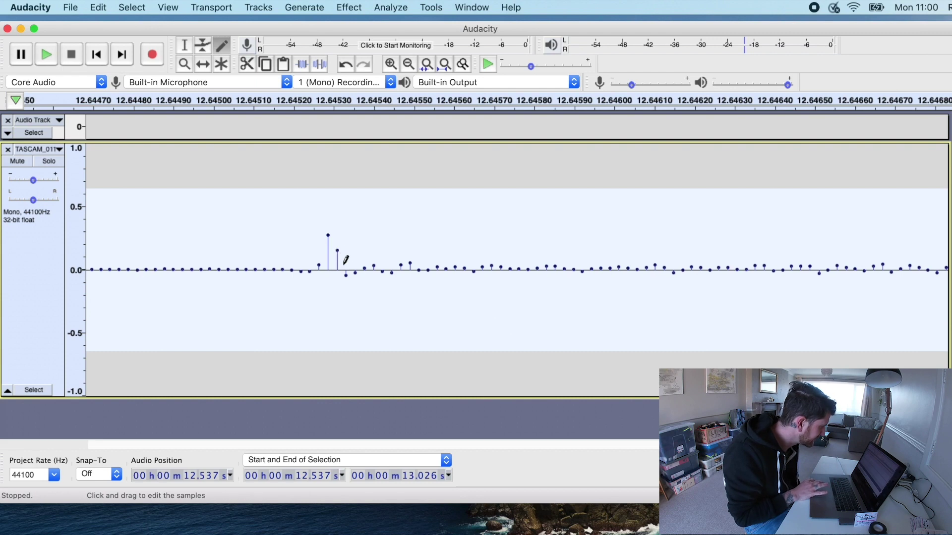
# - Redraw the next eight samples after the peak with larger positive and negative swings, starting with one at about -0.28
pyautogui.click(346, 275)
pyautogui.moveTo(350, 283); pyautogui.dragTo(347, 306)
pyautogui.moveTo(354, 272)
pyautogui.mouseDown()
pyautogui.moveTo(355, 286)
pyautogui.moveTo(366, 256)
pyautogui.moveTo(385, 269)
pyautogui.moveTo(382, 296)
pyautogui.moveTo(411, 254)
pyautogui.mouseUp()
pyautogui.click(364, 268)
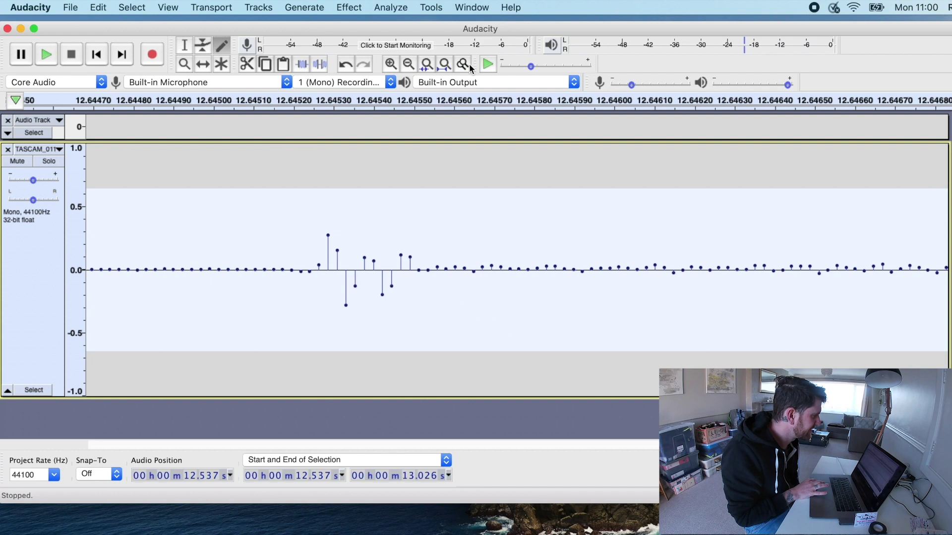
# - Play the clip with its redrawn samples and examine its whole waveform from about 12.54 to 13.03 s
pyautogui.click(408, 65)
pyautogui.click(408, 65)
pyautogui.click(408, 65)
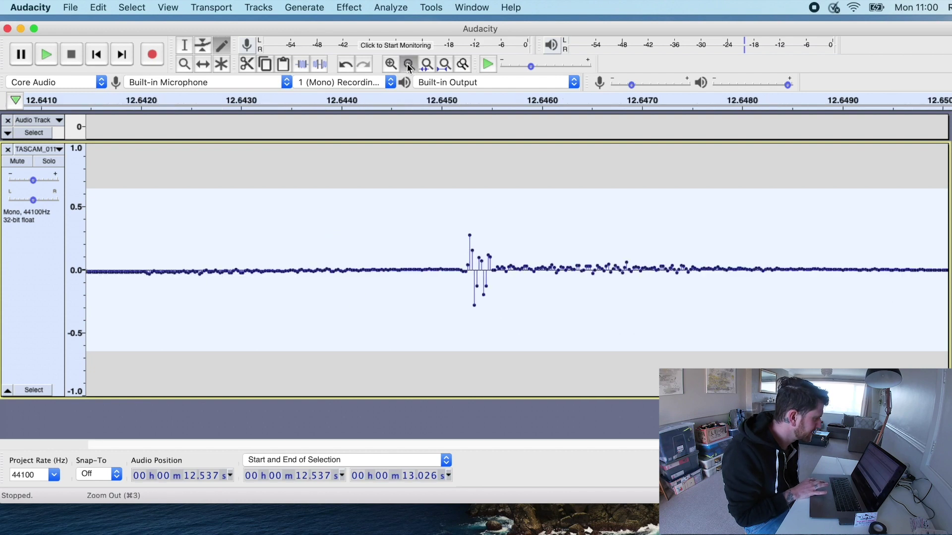
pyautogui.click(408, 65)
pyautogui.click(408, 65)
pyautogui.click(408, 65)
pyautogui.click(408, 65)
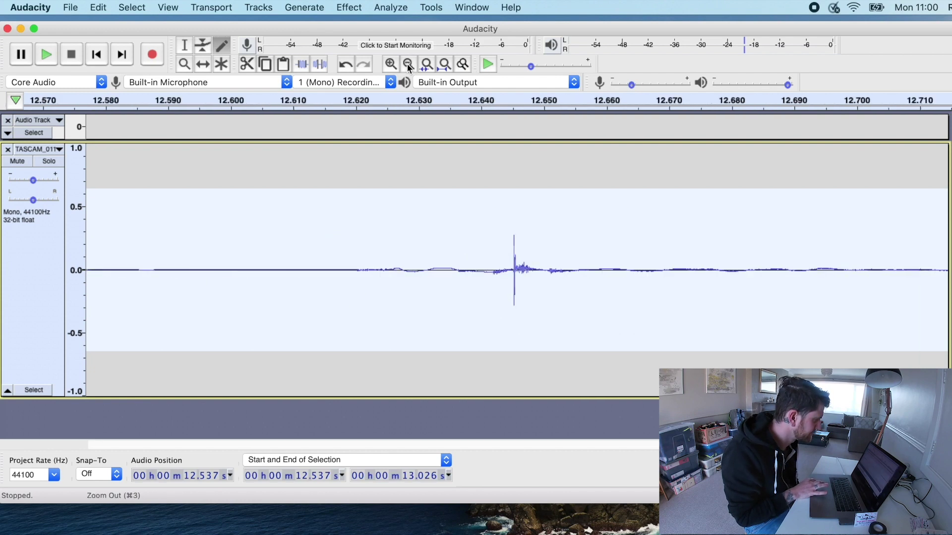
pyautogui.click(408, 65)
pyautogui.click(408, 65)
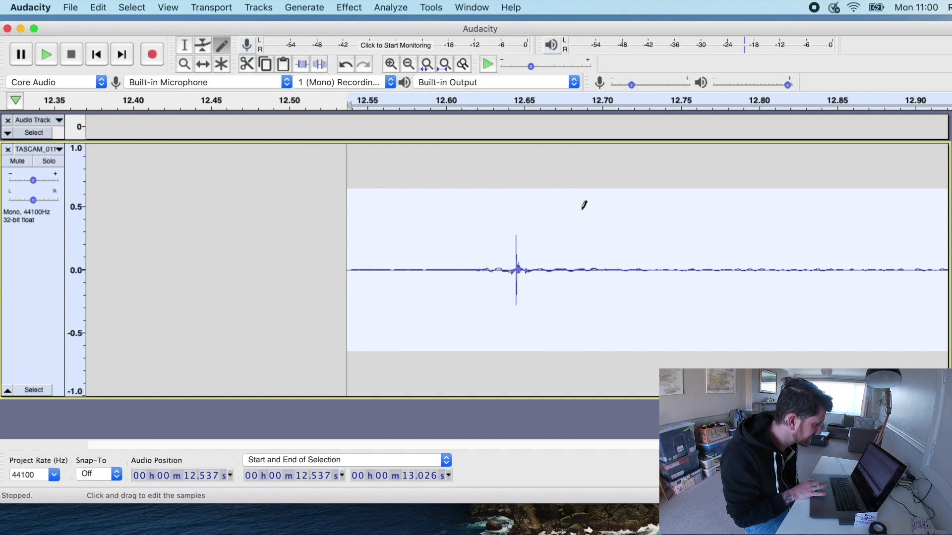
pyautogui.press('space')
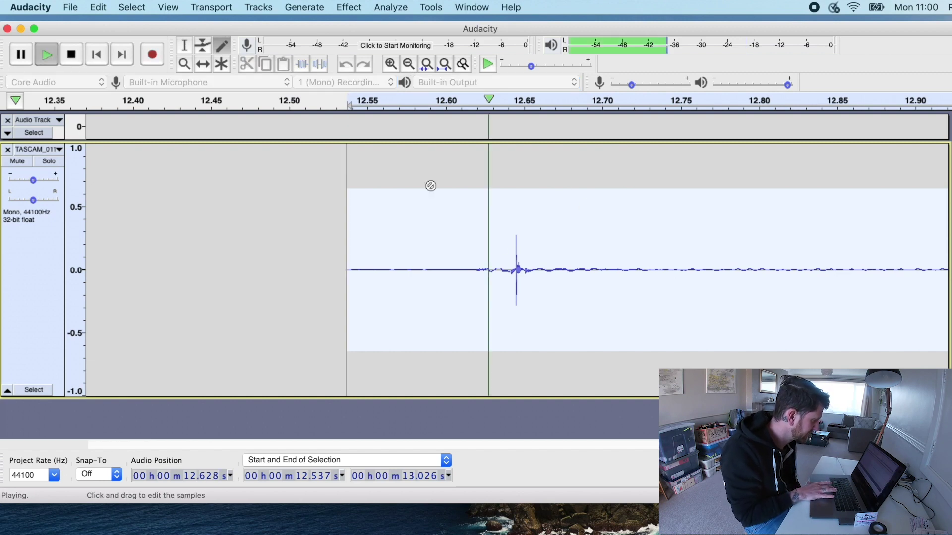
pyautogui.press('space')
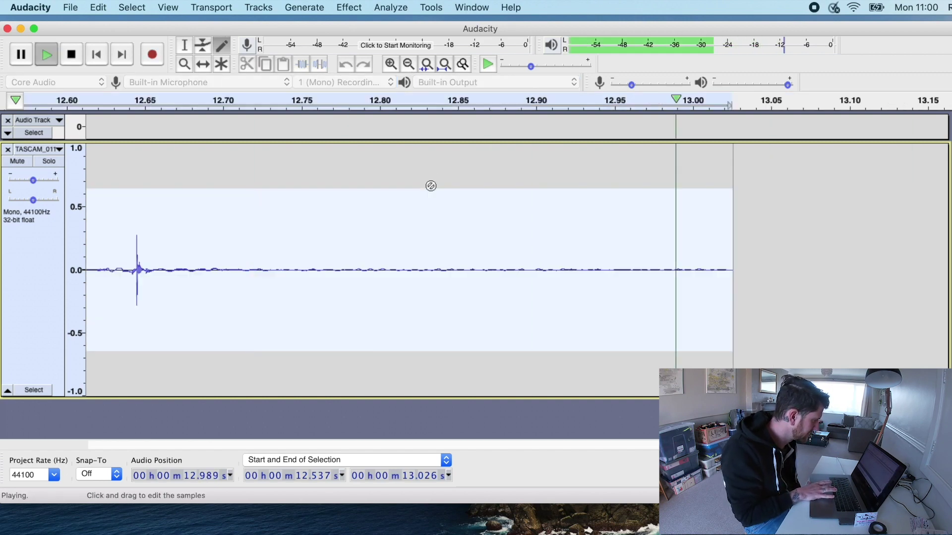
pyautogui.press('space')
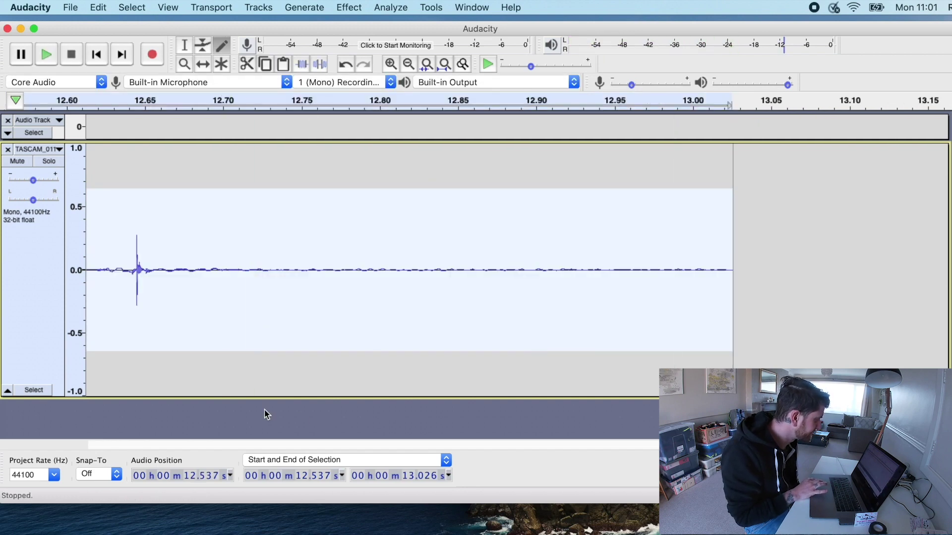
pyautogui.hscroll(-10, 273, 325)
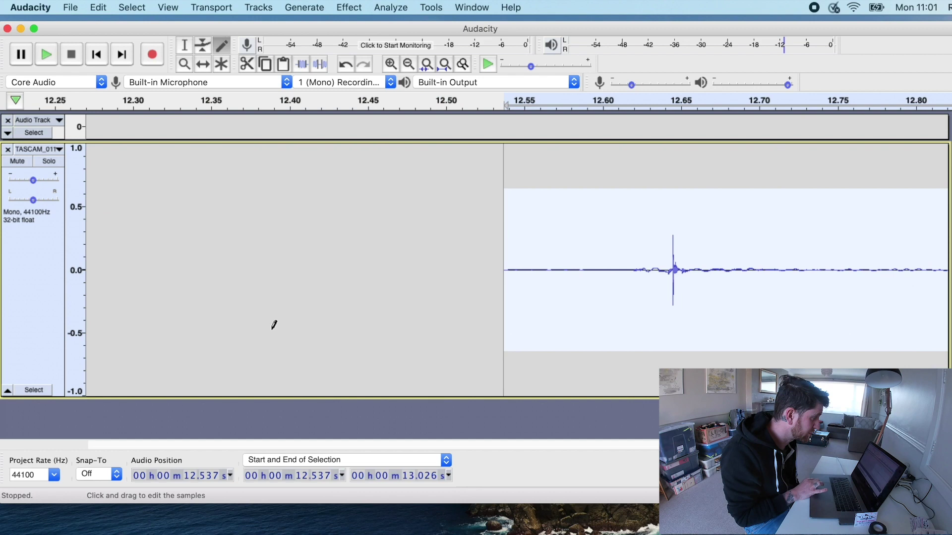
pyautogui.hscroll(10, 274, 325)
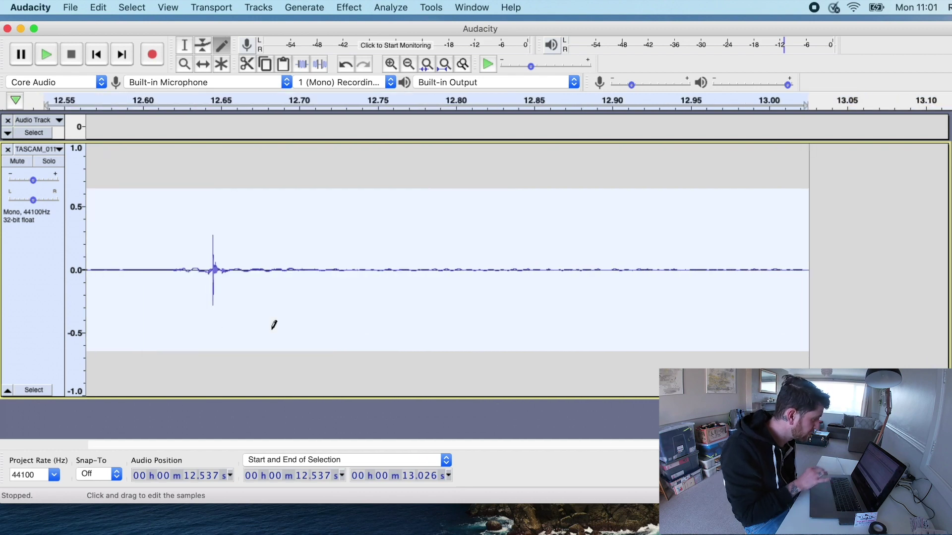
pyautogui.hscroll(-2, 273, 324)
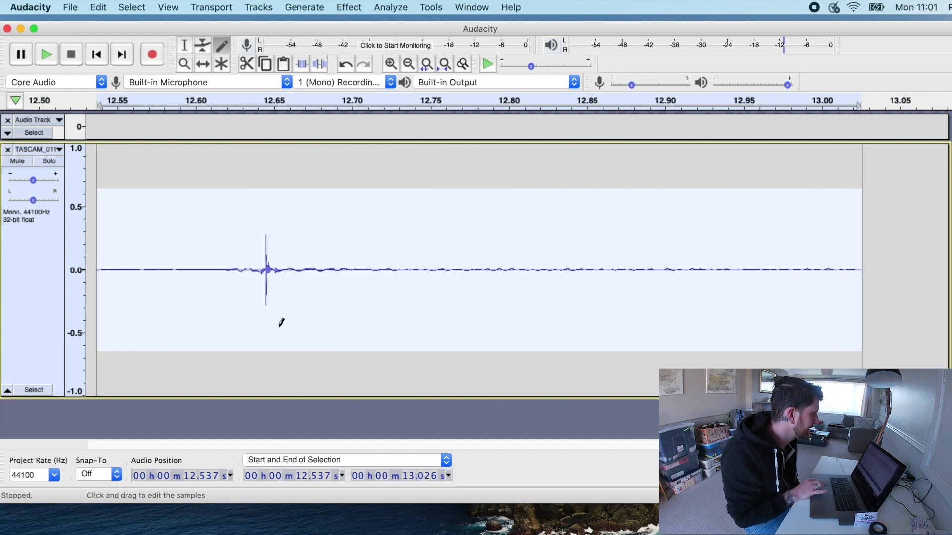
# - Shape the clip's volume with the Envelope tool using descending points near 12.68, 12.72 and 12.80 s, and play it
pyautogui.click(223, 64)
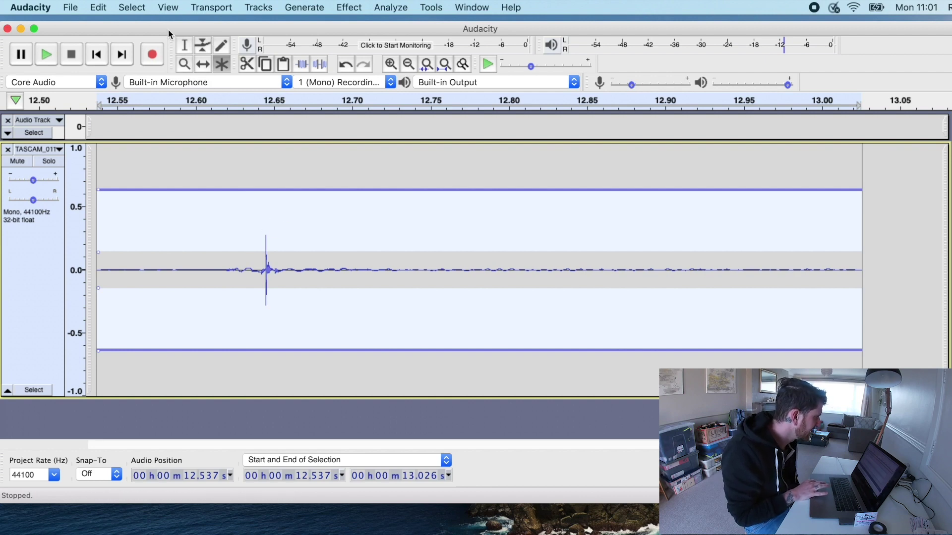
pyautogui.click(203, 45)
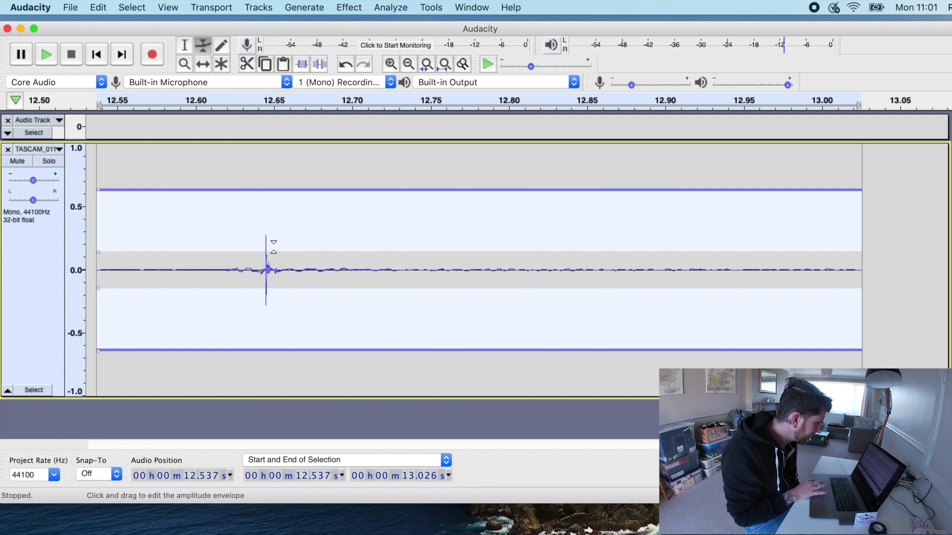
pyautogui.moveTo(308, 260)
pyautogui.mouseDown()
pyautogui.moveTo(312, 209)
pyautogui.moveTo(314, 246)
pyautogui.mouseUp()
pyautogui.click(371, 249)
pyautogui.moveTo(371, 249)
pyautogui.mouseDown()
pyautogui.moveTo(378, 263)
pyautogui.moveTo(380, 255)
pyautogui.mouseUp()
pyautogui.click(515, 256)
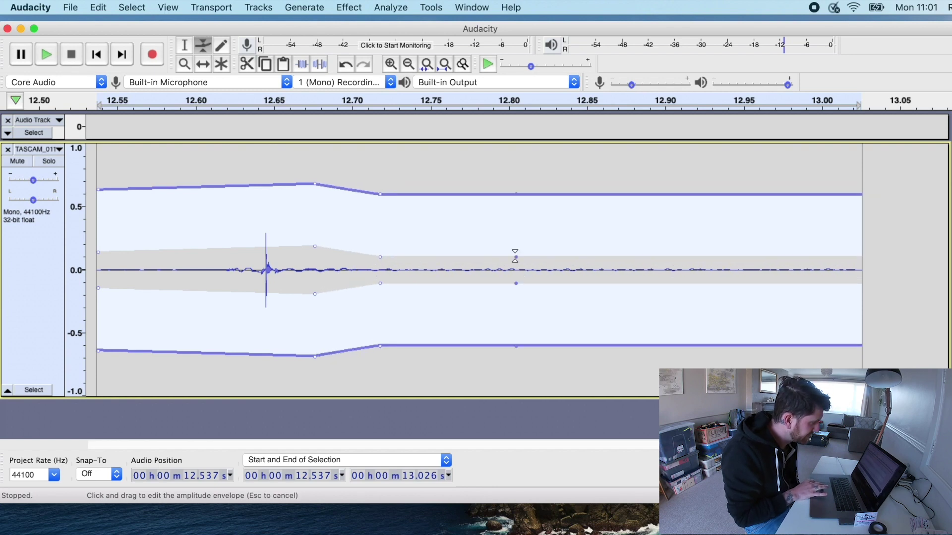
pyautogui.moveTo(515, 256); pyautogui.dragTo(516, 263)
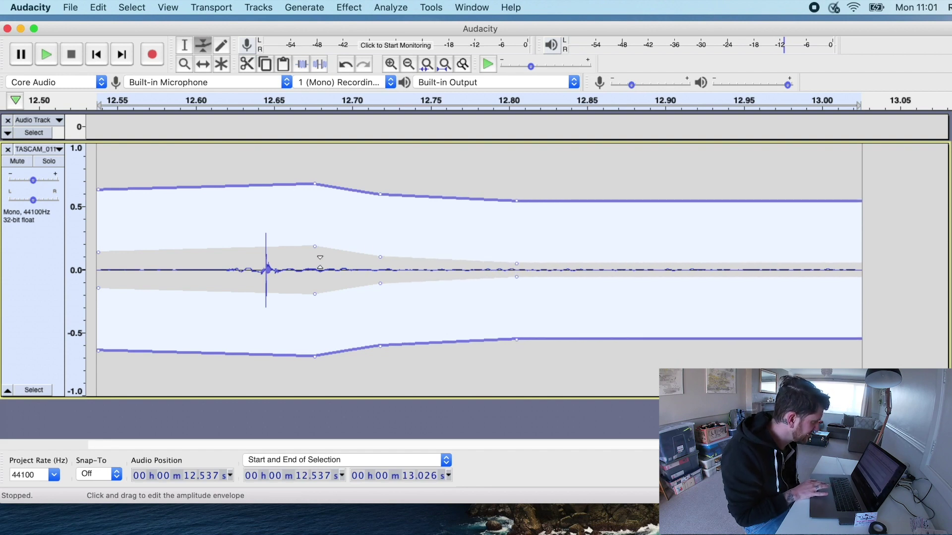
pyautogui.press('space')
pyautogui.press('space')
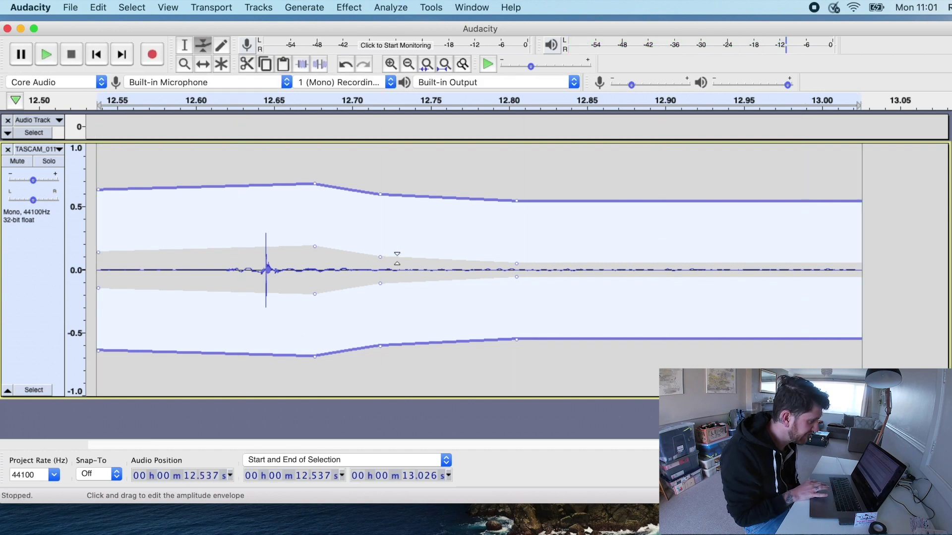
# - Raise the envelope near 12.80 s to about 1.0, lower its two earlier points, add a low point at the peak, and play the clip
pyautogui.moveTo(514, 255); pyautogui.dragTo(517, 209)
pyautogui.moveTo(380, 249); pyautogui.dragTo(384, 252)
pyautogui.moveTo(313, 248); pyautogui.dragTo(268, 264)
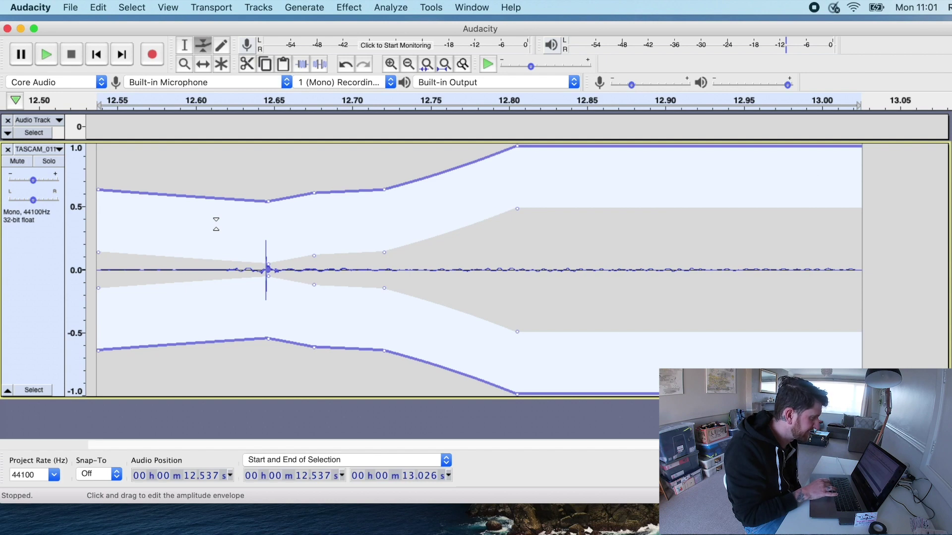
pyautogui.press('space')
pyautogui.press('space')
pyautogui.press('space')
pyautogui.press('space')
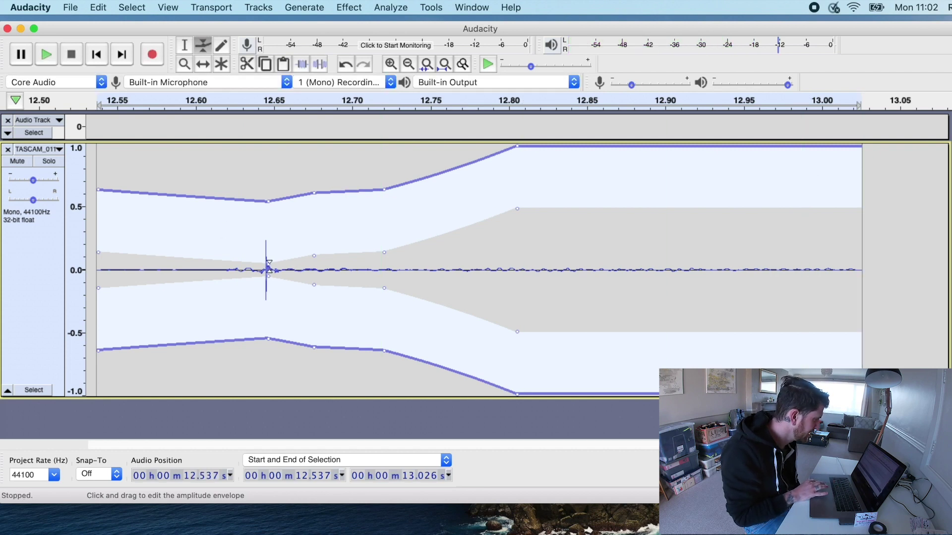
# - Raise the envelope to its maximum at the peak, taper it down to about 0.55 near 12.81 s, and play the clip
pyautogui.moveTo(517, 207); pyautogui.dragTo(519, 262)
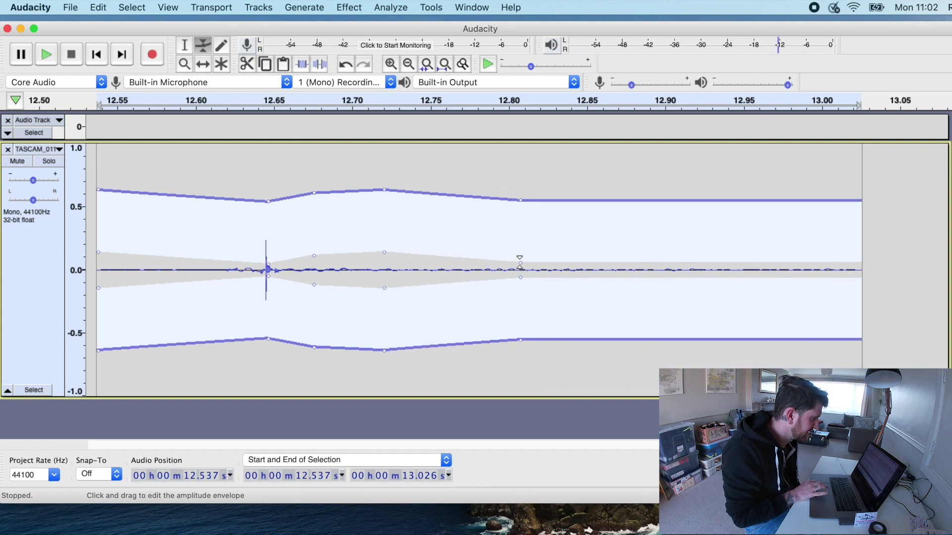
pyautogui.moveTo(268, 263); pyautogui.dragTo(269, 198)
pyautogui.moveTo(312, 254); pyautogui.dragTo(315, 243)
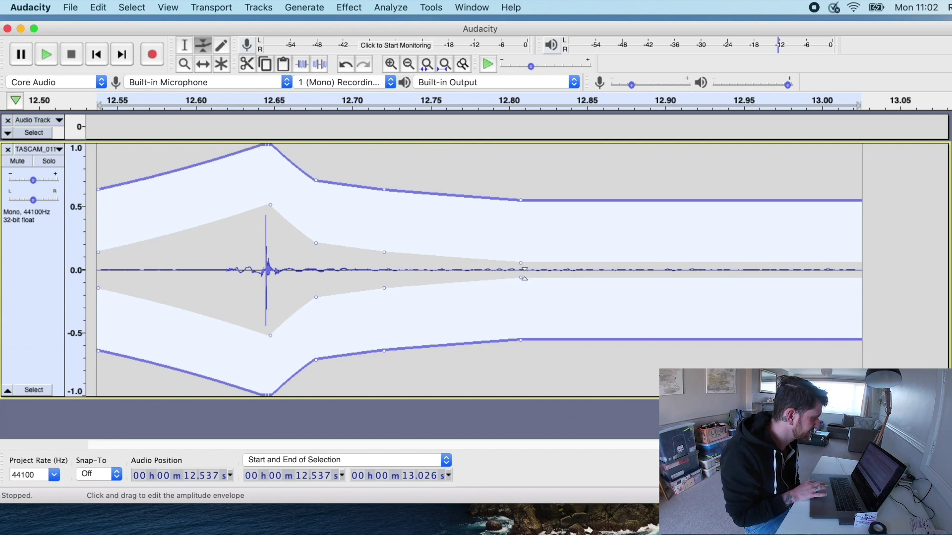
pyautogui.moveTo(521, 266); pyautogui.dragTo(521, 264)
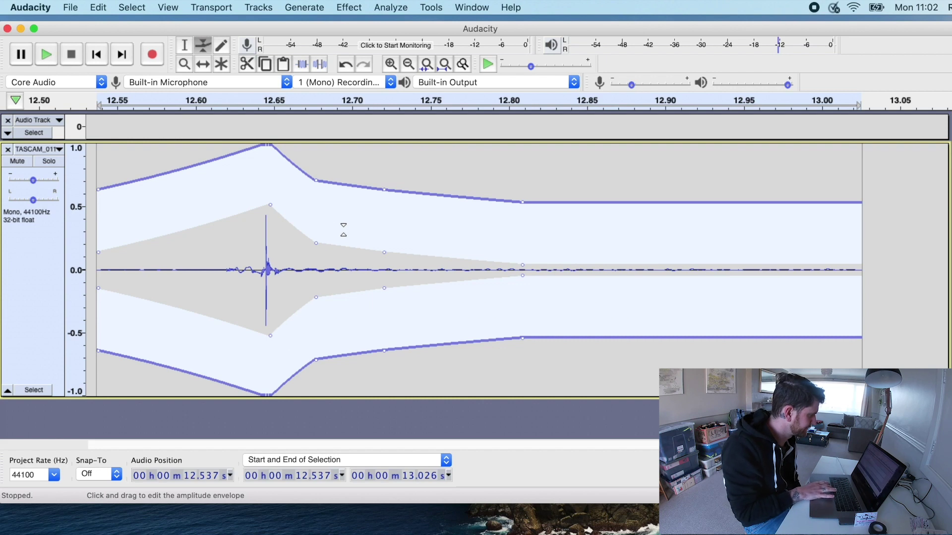
pyautogui.press('space')
pyautogui.press('space')
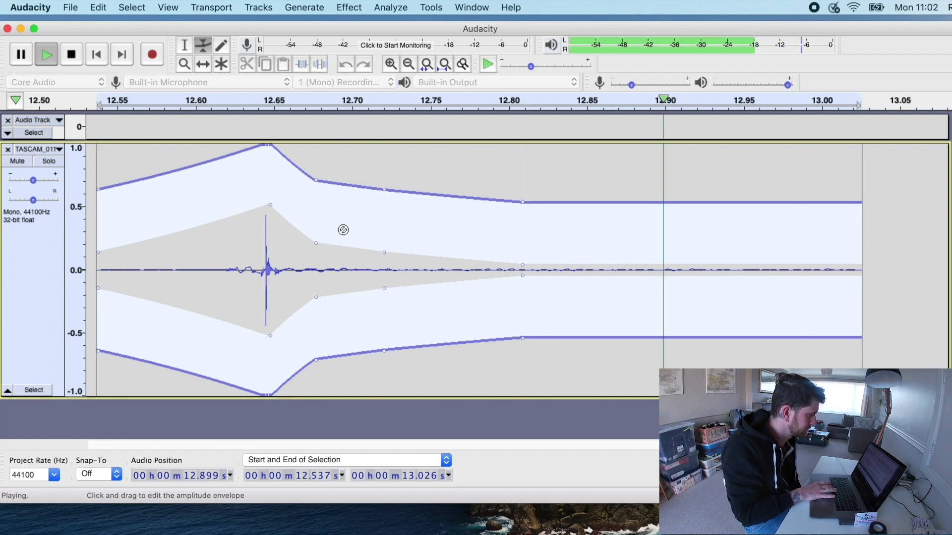
pyautogui.press('space')
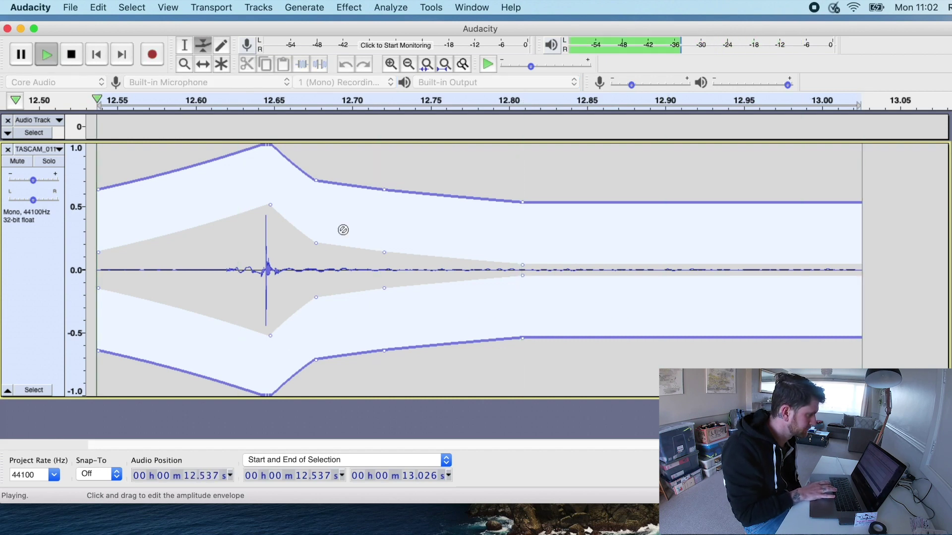
pyautogui.press('space')
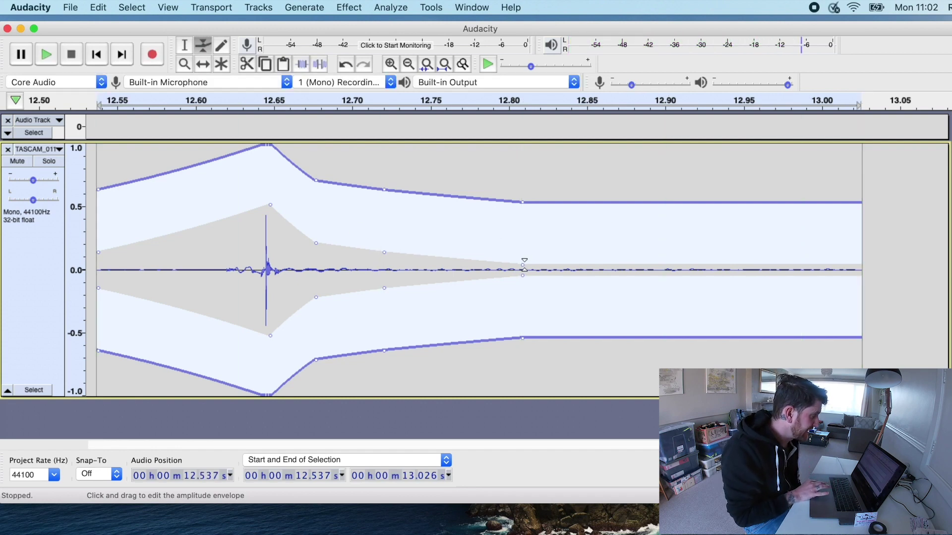
# - Level the envelope after the peak by setting the points near 12.72 and 12.81 s to about 0.7
pyautogui.moveTo(523, 269); pyautogui.dragTo(524, 271)
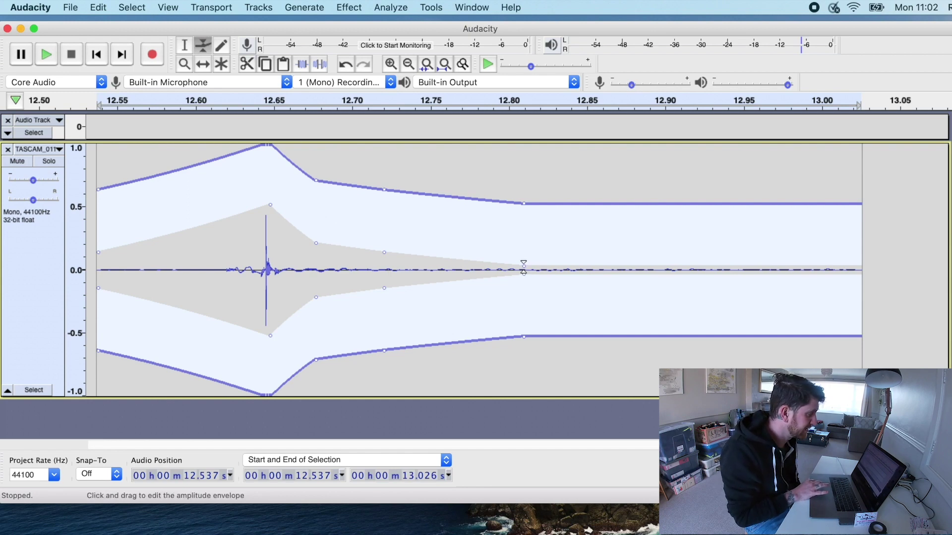
pyautogui.moveTo(525, 266); pyautogui.dragTo(526, 246)
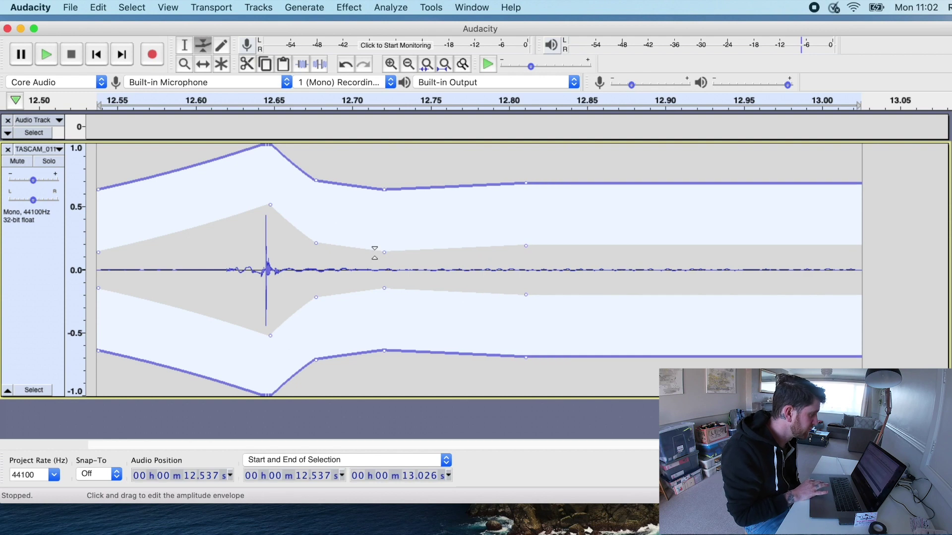
pyautogui.moveTo(386, 253); pyautogui.dragTo(385, 245)
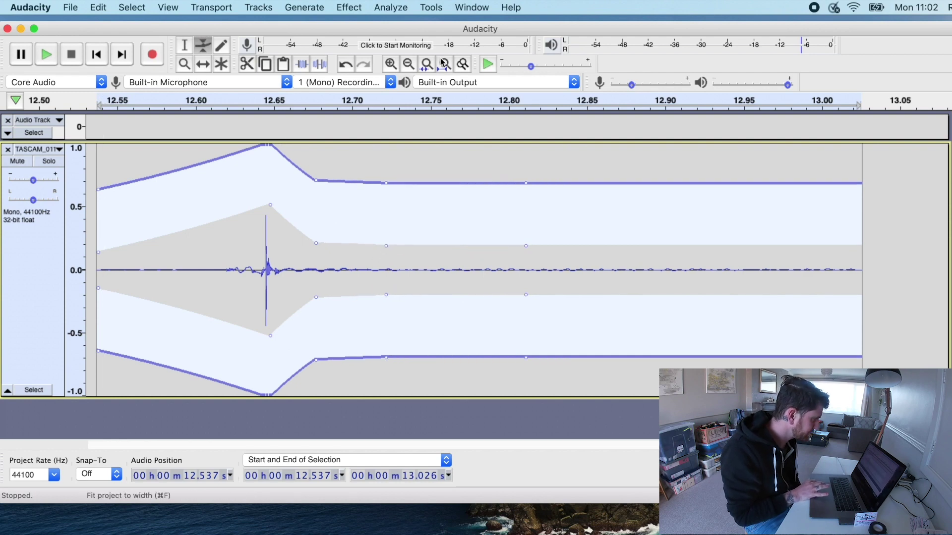
# - Select the entire clip in the TASCAM track, from about 12.515 to 13.044 s
pyautogui.click(407, 66)
pyautogui.click(408, 65)
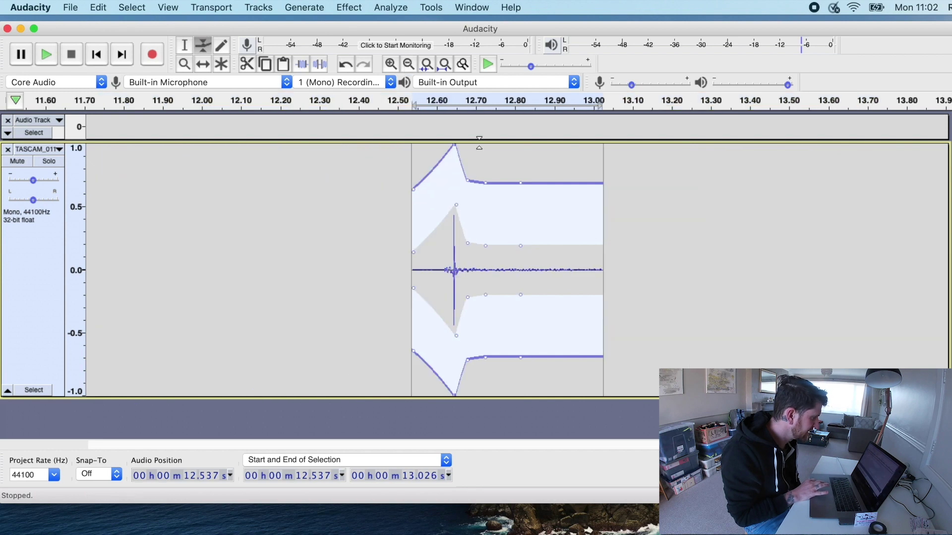
pyautogui.click(185, 45)
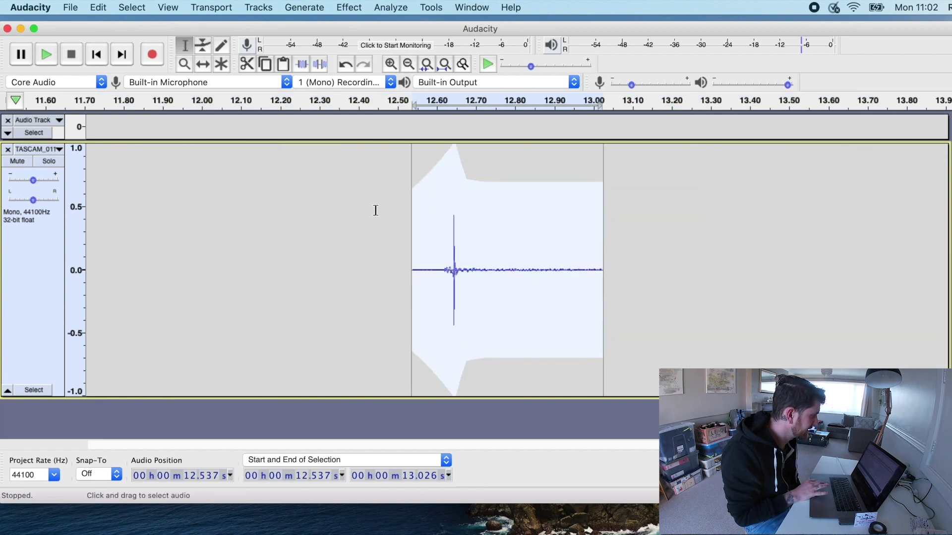
pyautogui.click(403, 224)
pyautogui.moveTo(403, 224); pyautogui.dragTo(608, 238)
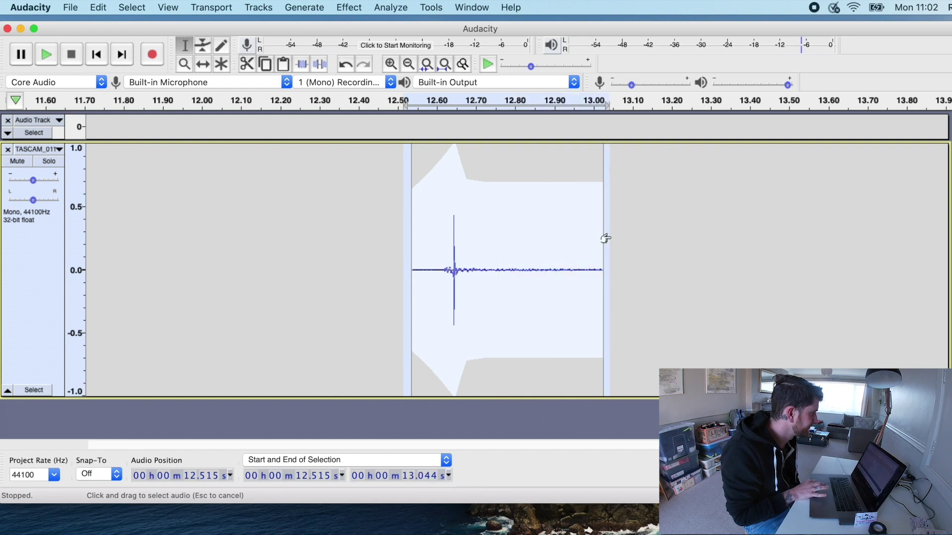
# - Review the WAV export settings and close them without exporting
pyautogui.click(70, 8)
pyautogui.moveTo(94, 101)
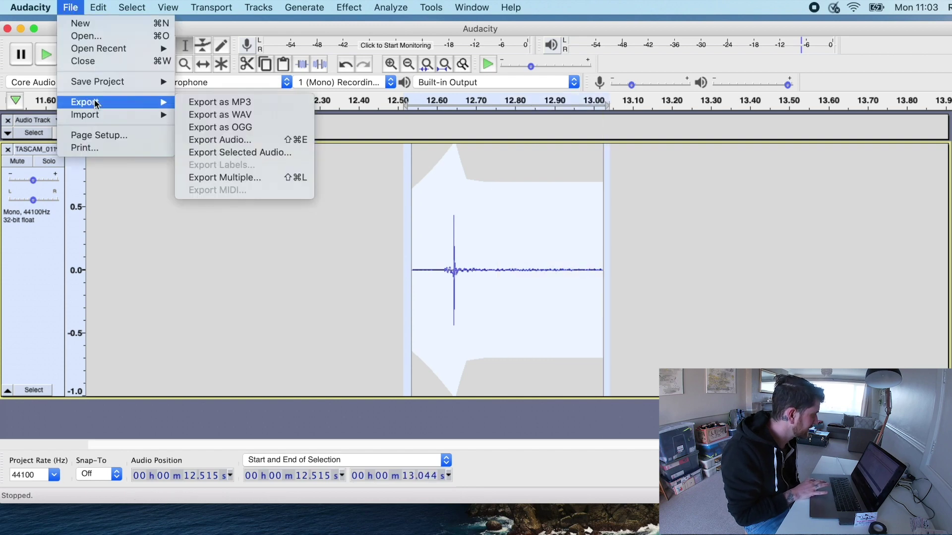
pyautogui.click(204, 115)
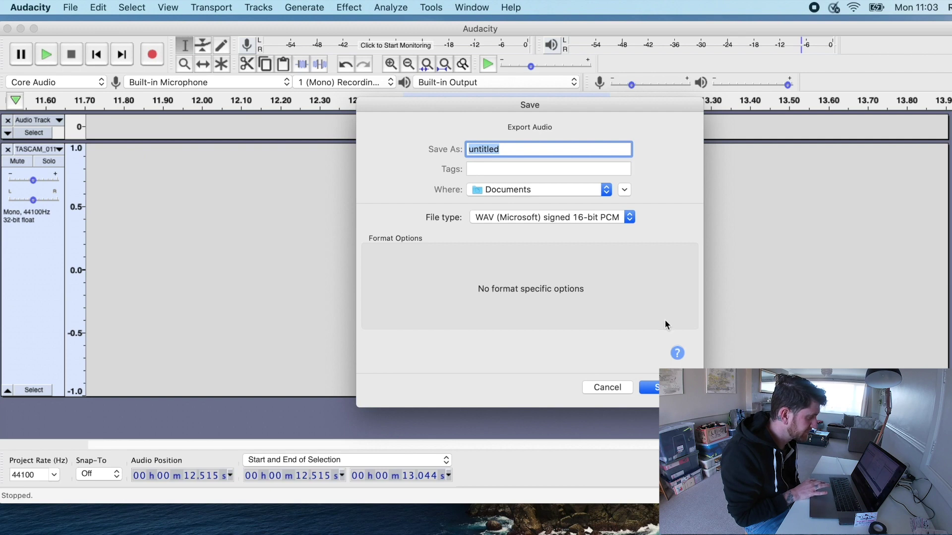
pyautogui.click(608, 385)
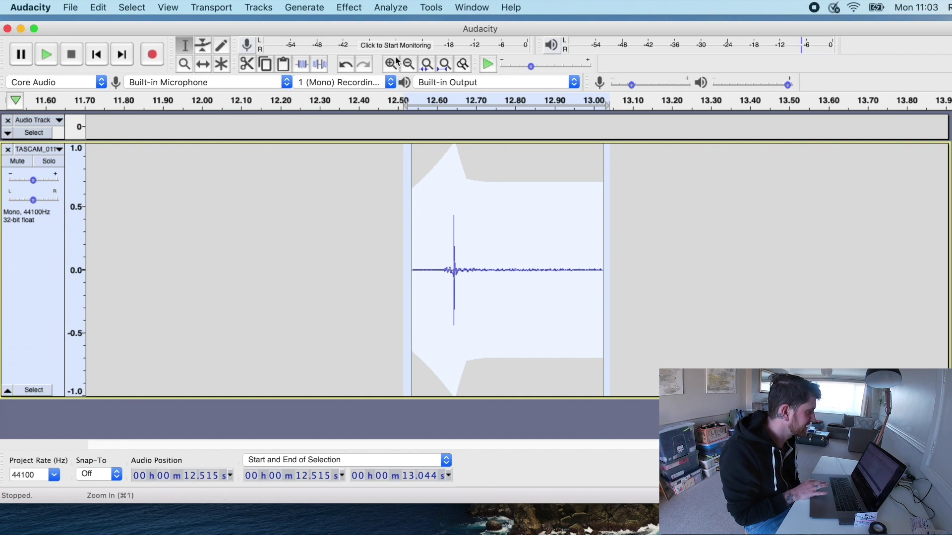
pyautogui.click(352, 9)
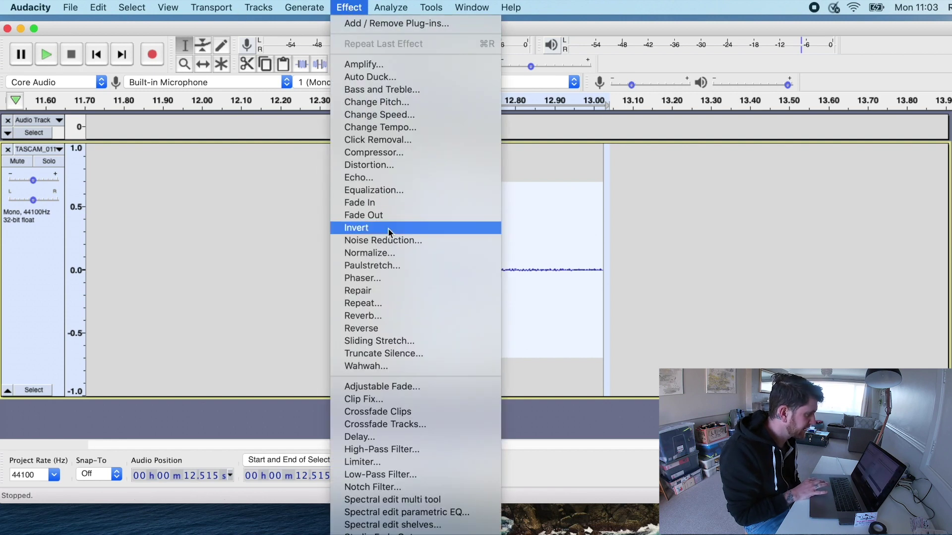
pyautogui.click(774, 167)
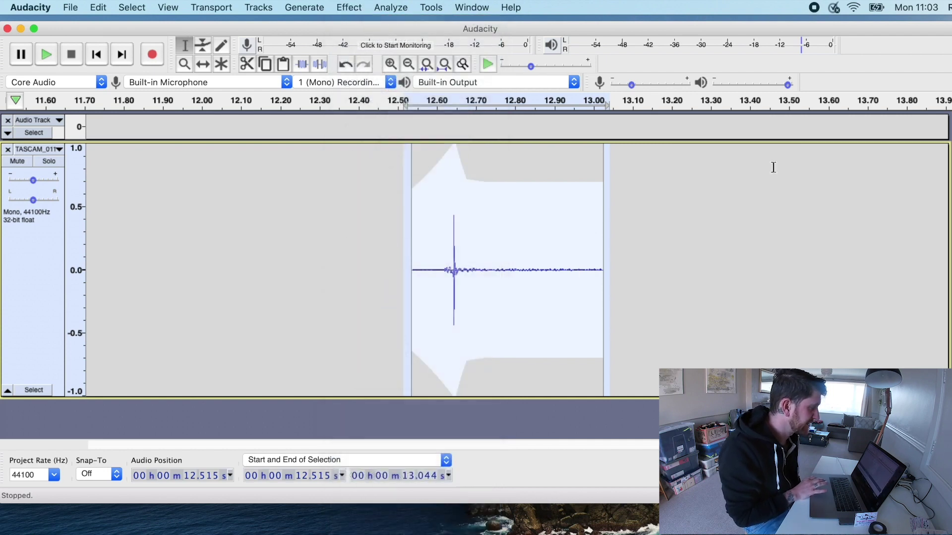